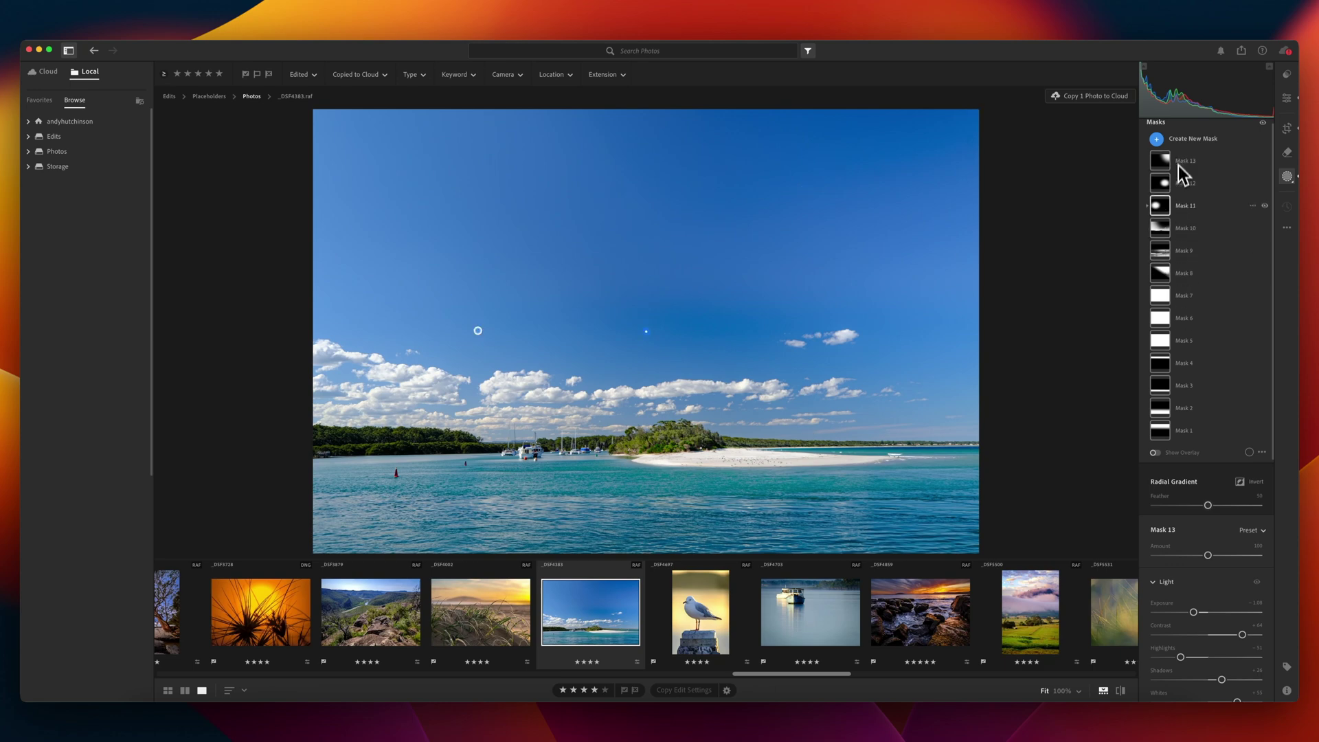
# Compare the beach photo's edits with the original, then return to the edited version.
pyautogui.click(1121, 692)
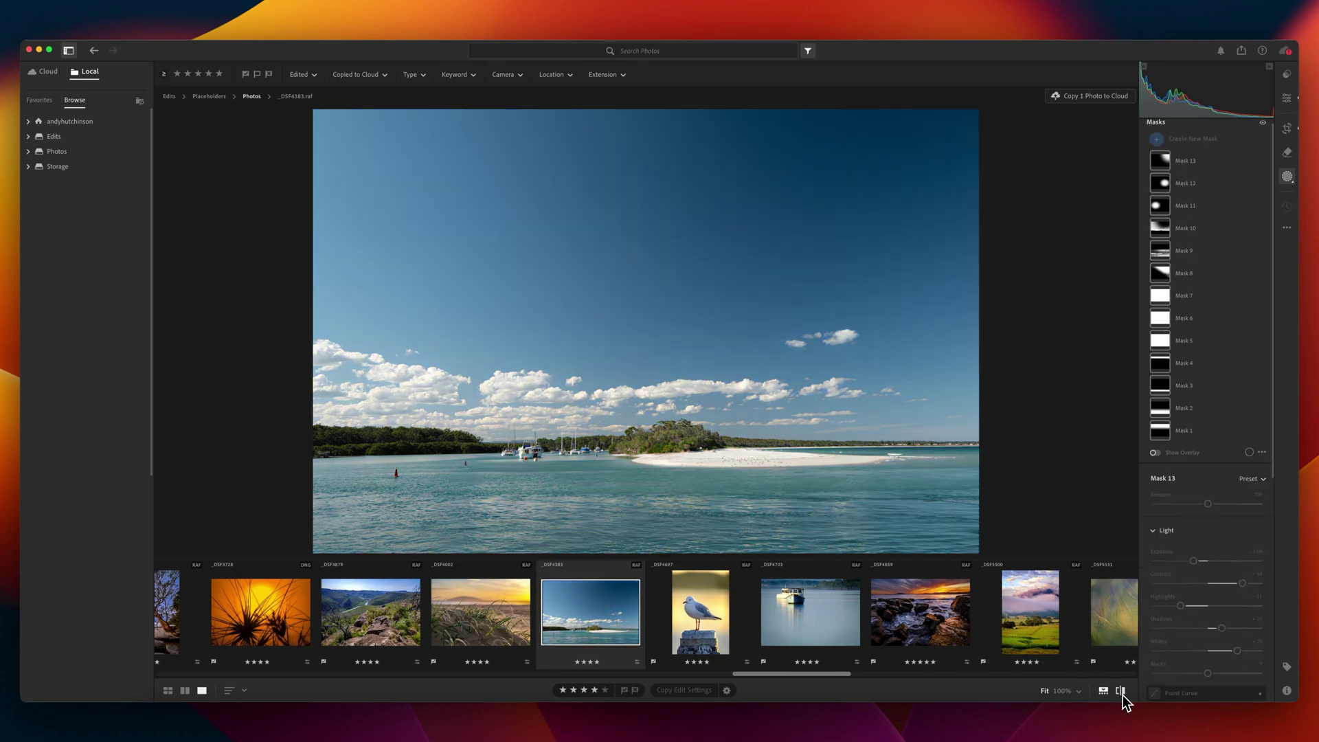
pyautogui.click(1121, 692)
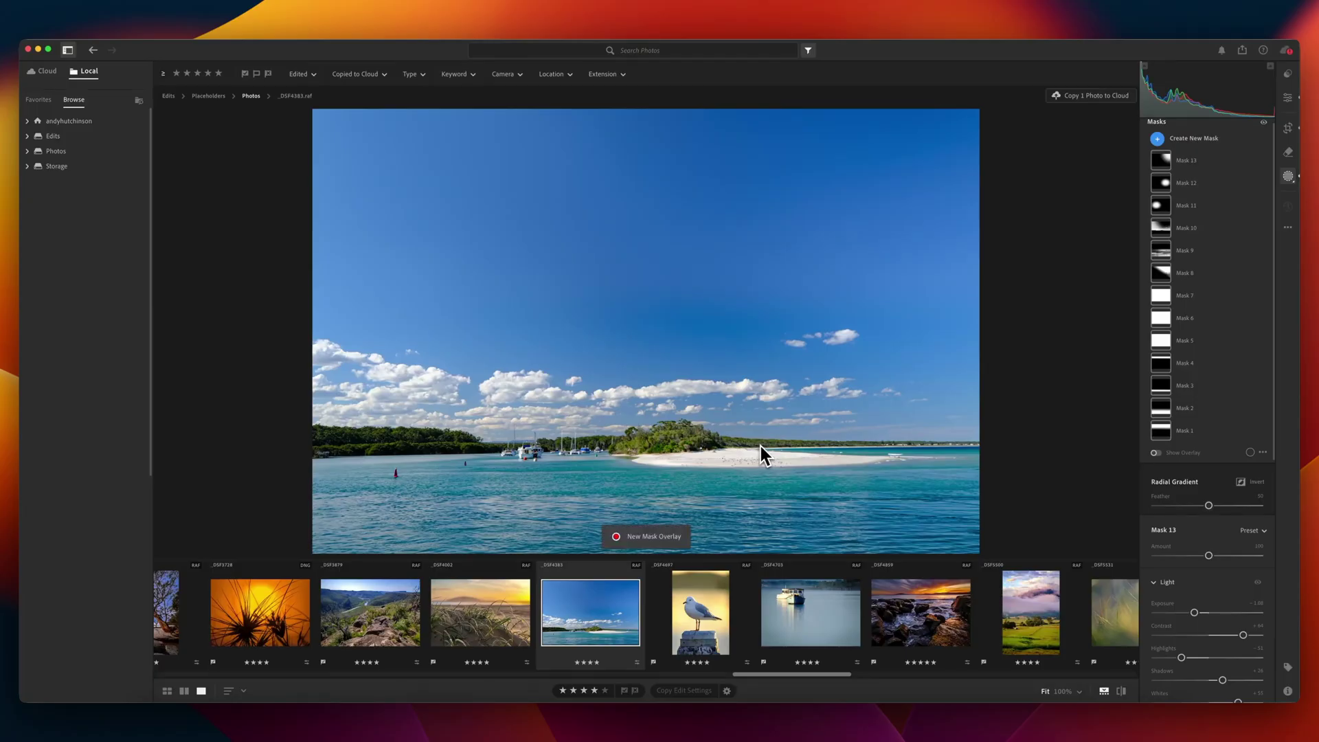
# Show the Intersect with Mask Using submenu from Mask 13's options menu.
pyautogui.click(1254, 160)
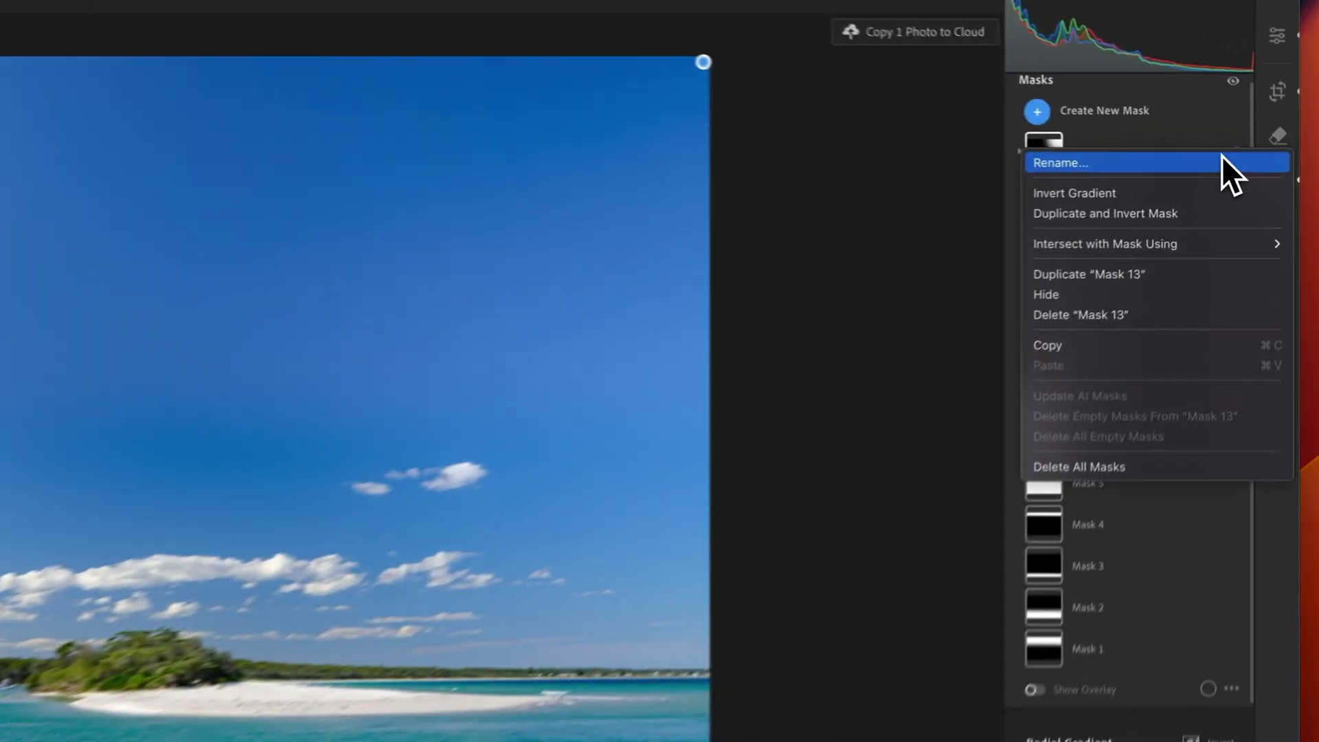
pyautogui.moveTo(1242, 213)
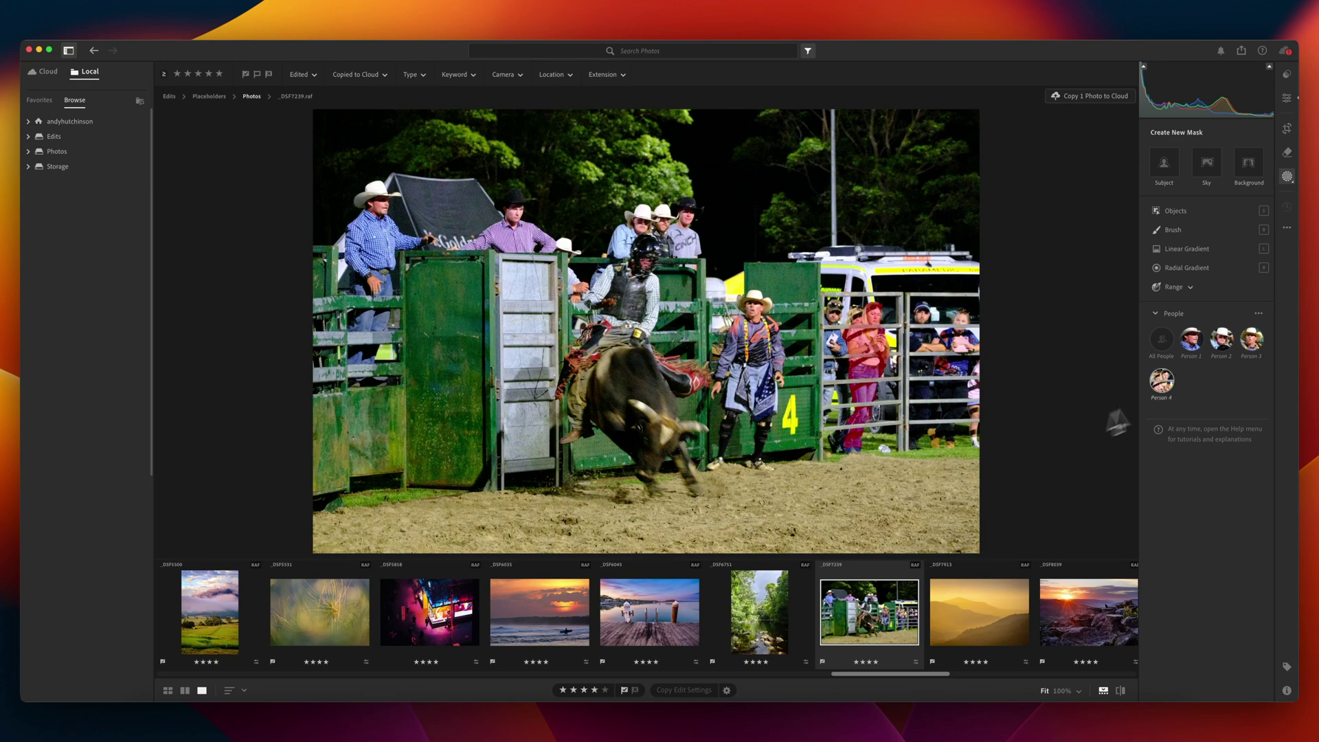
# Create a Person 1 mask on the rodeo photo and add the clown with a smaller Objects brush.
pyautogui.click(1193, 346)
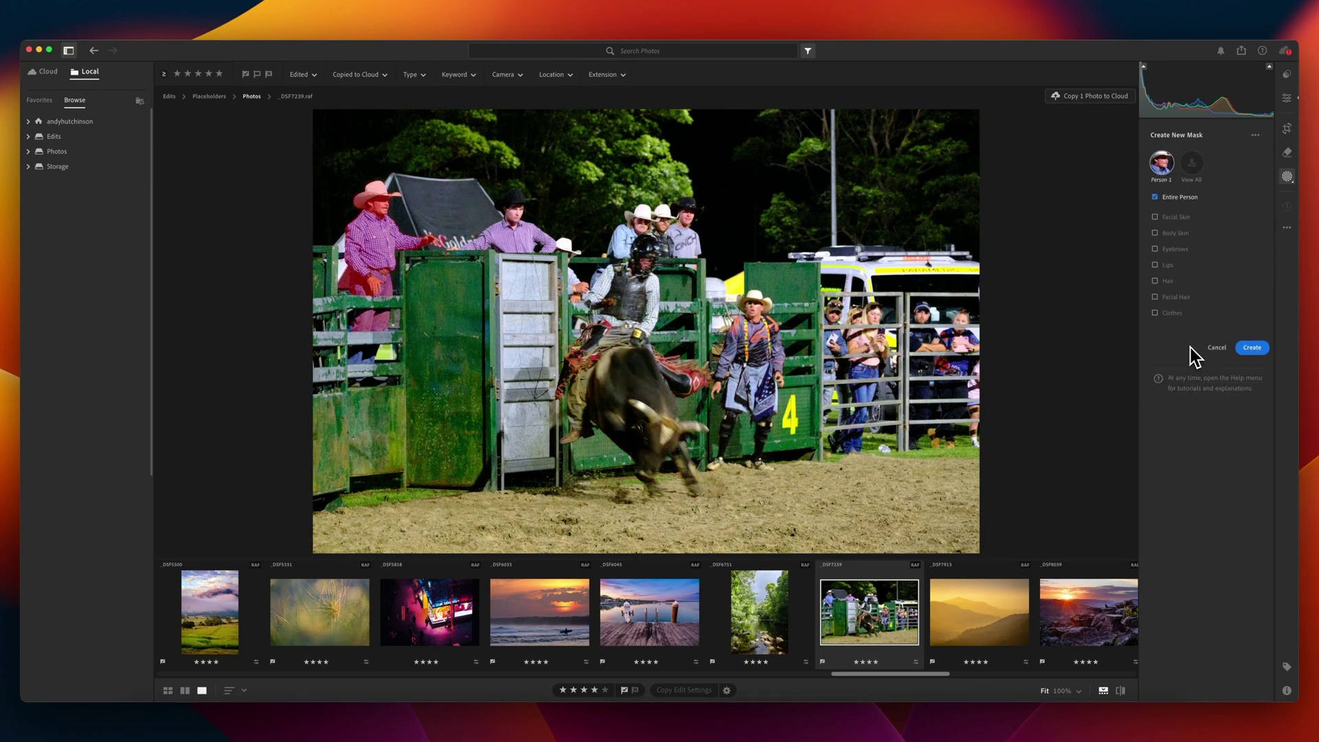
pyautogui.click(1250, 345)
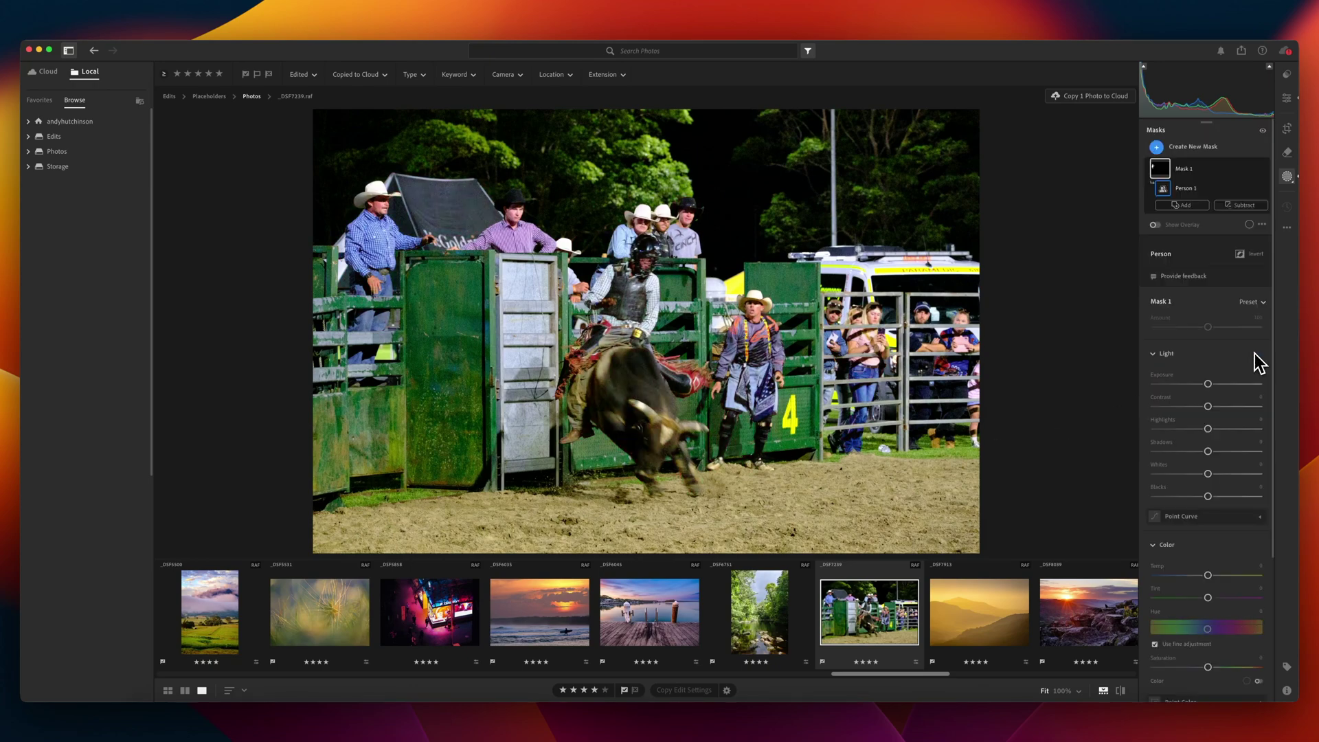
pyautogui.click(1181, 205)
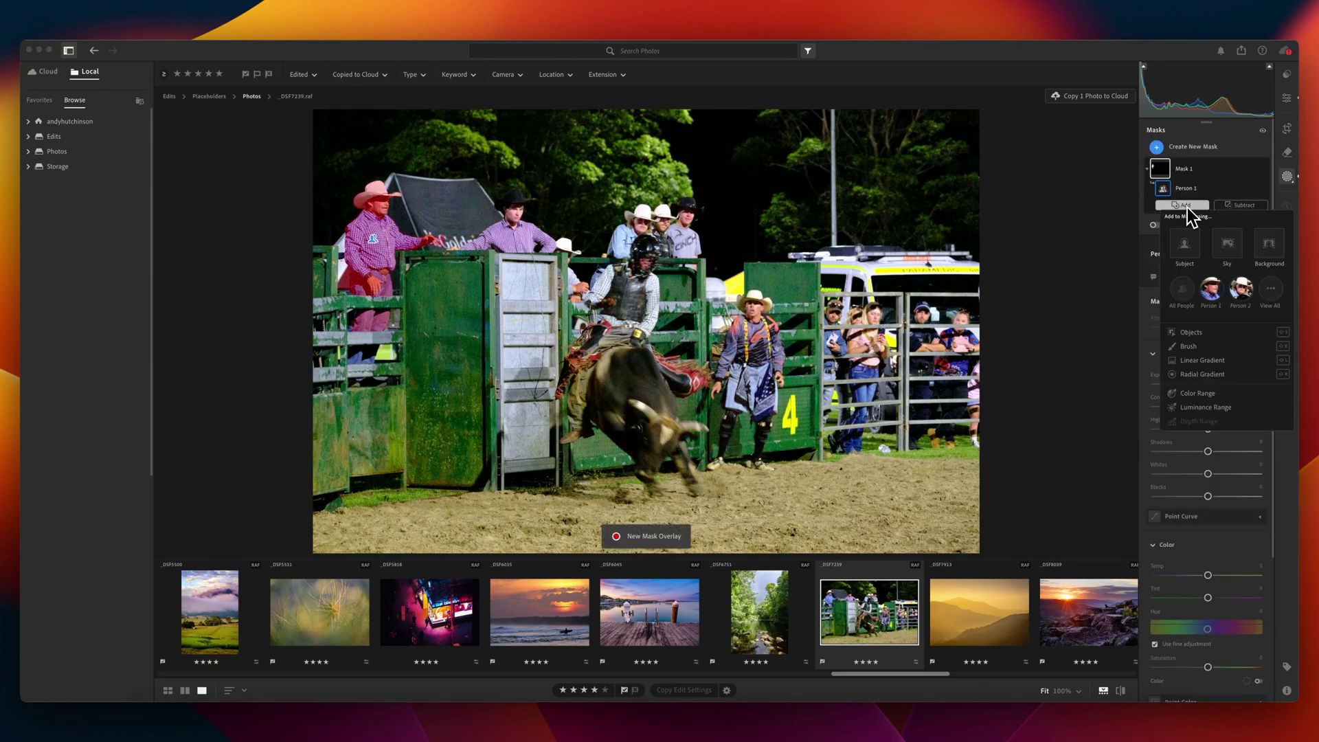
pyautogui.click(1195, 333)
pyautogui.press('[')
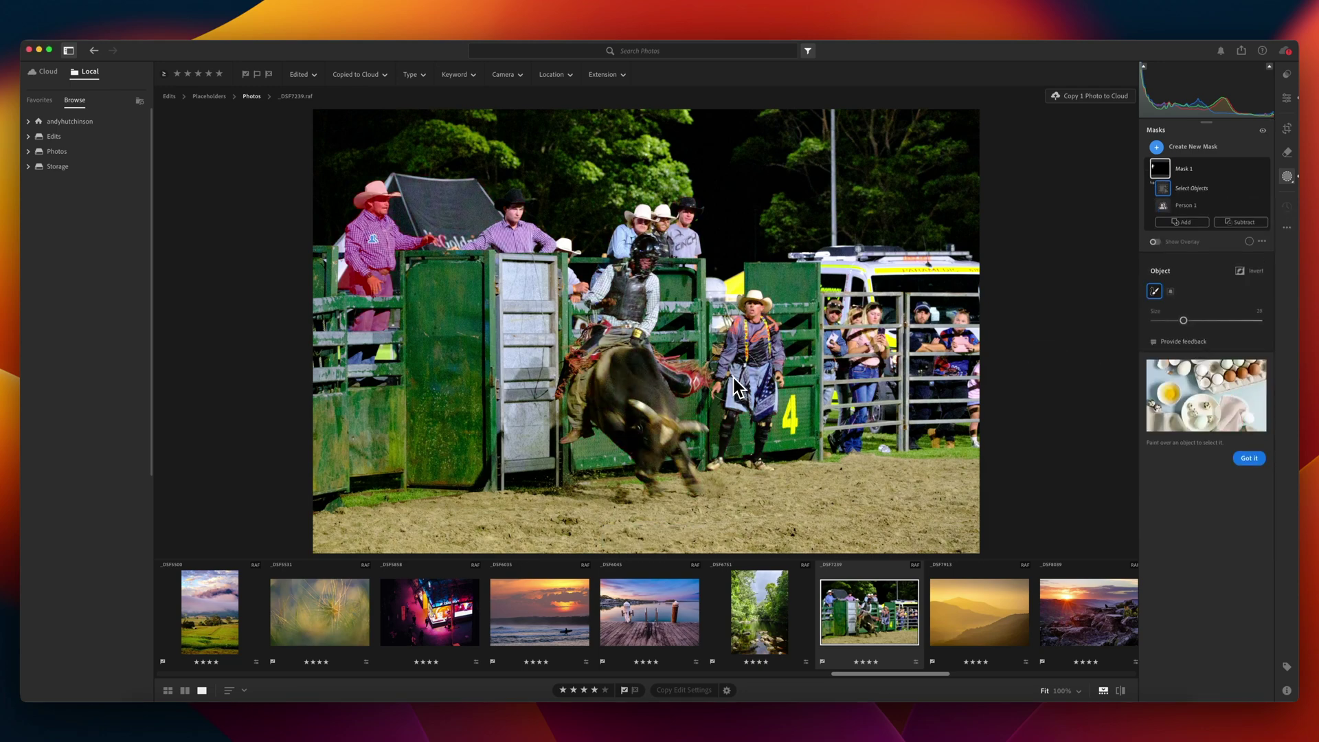
pyautogui.moveTo(714, 406)
pyautogui.mouseDown()
pyautogui.moveTo(757, 293)
pyautogui.moveTo(773, 324)
pyautogui.moveTo(768, 438)
pyautogui.moveTo(762, 456)
pyautogui.moveTo(770, 369)
pyautogui.moveTo(742, 397)
pyautogui.moveTo(718, 458)
pyautogui.mouseUp()
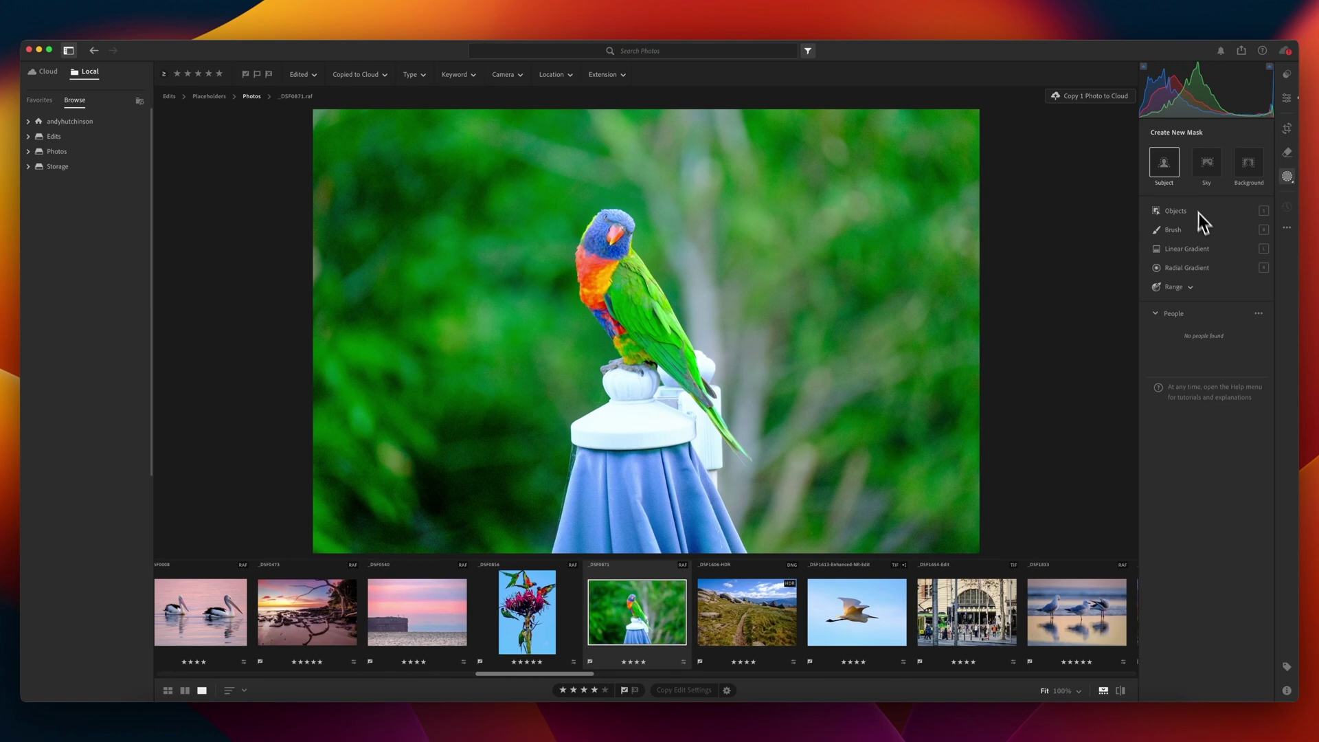
# Mask the lorikeet and post as Subject, subtracting the blue cloth with a Color Range sample.
pyautogui.click(1164, 168)
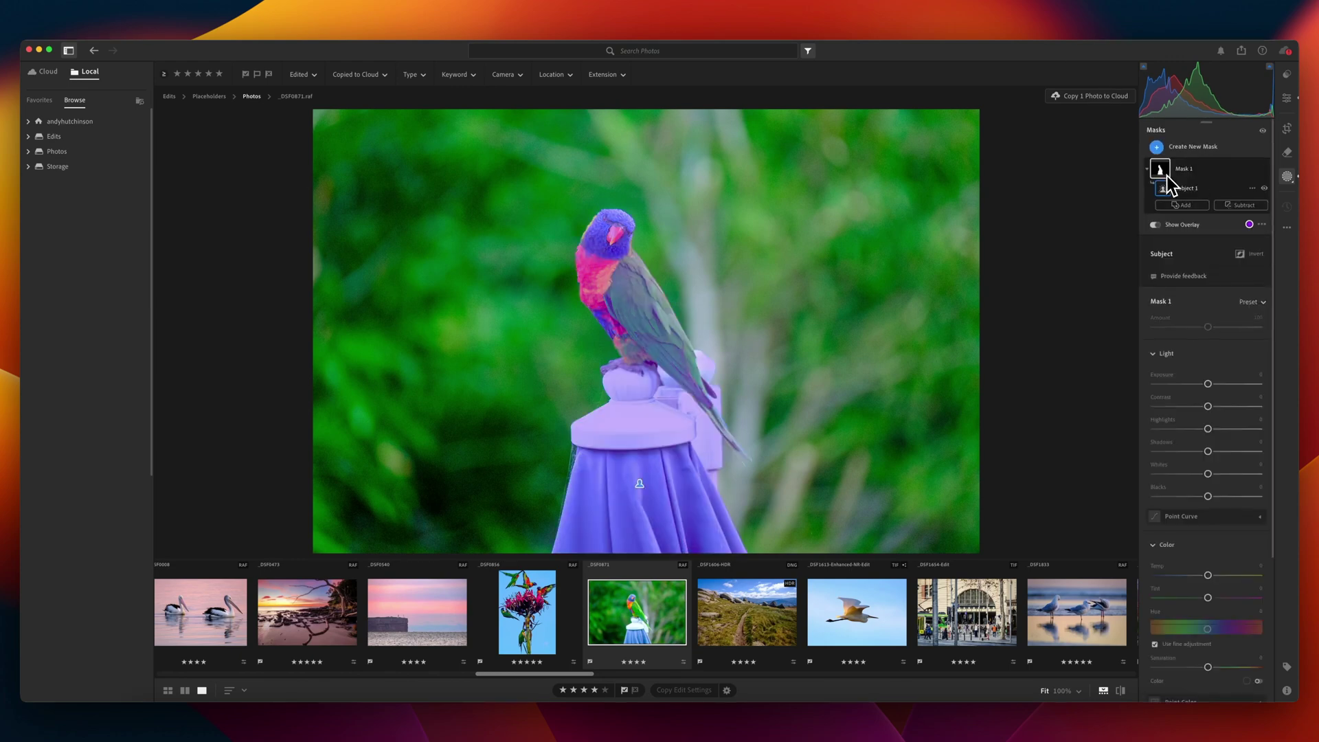
pyautogui.click(1234, 205)
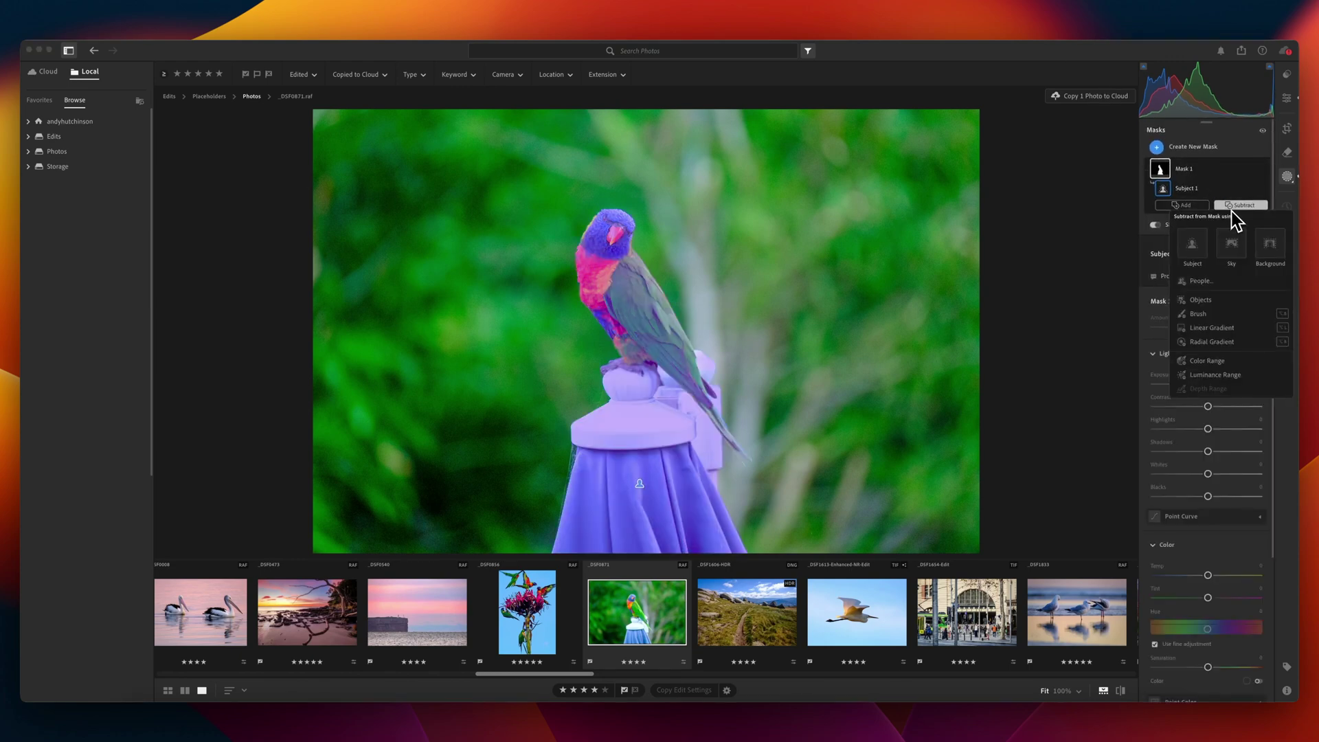
pyautogui.click(1216, 360)
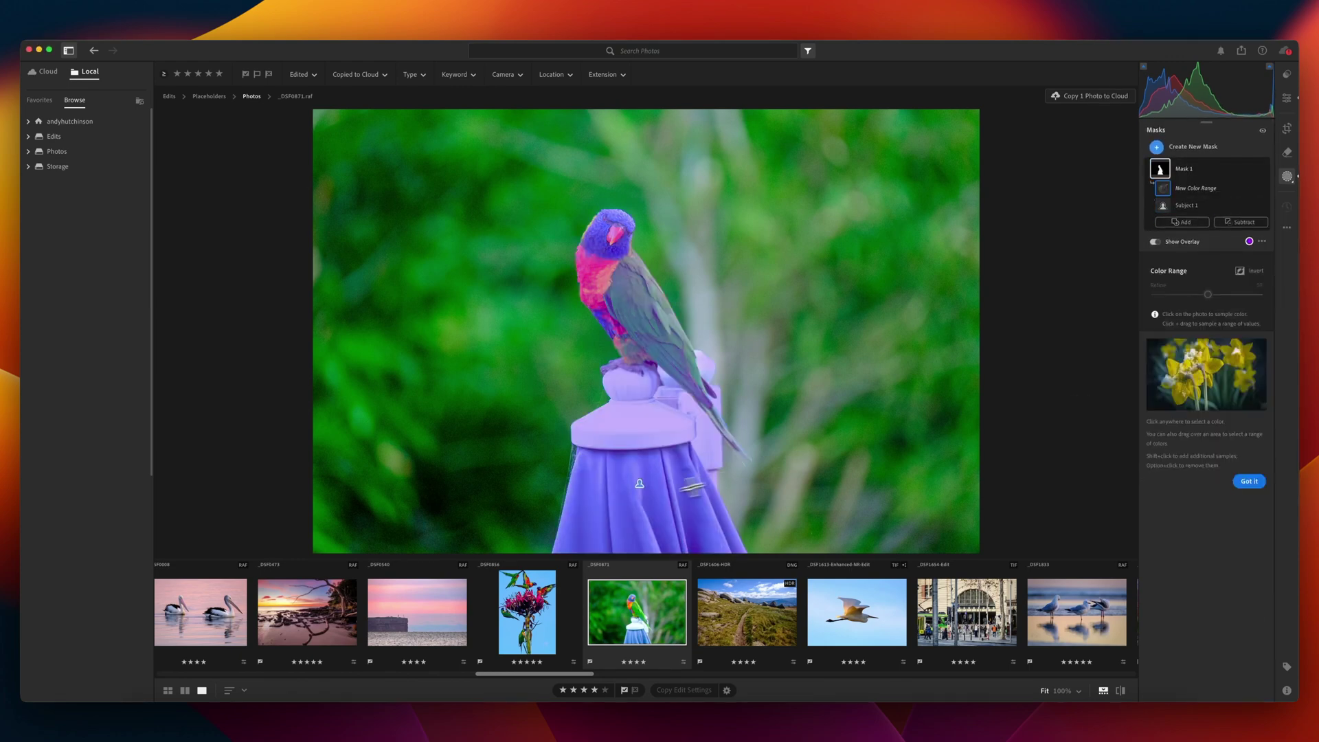
pyautogui.click(658, 479)
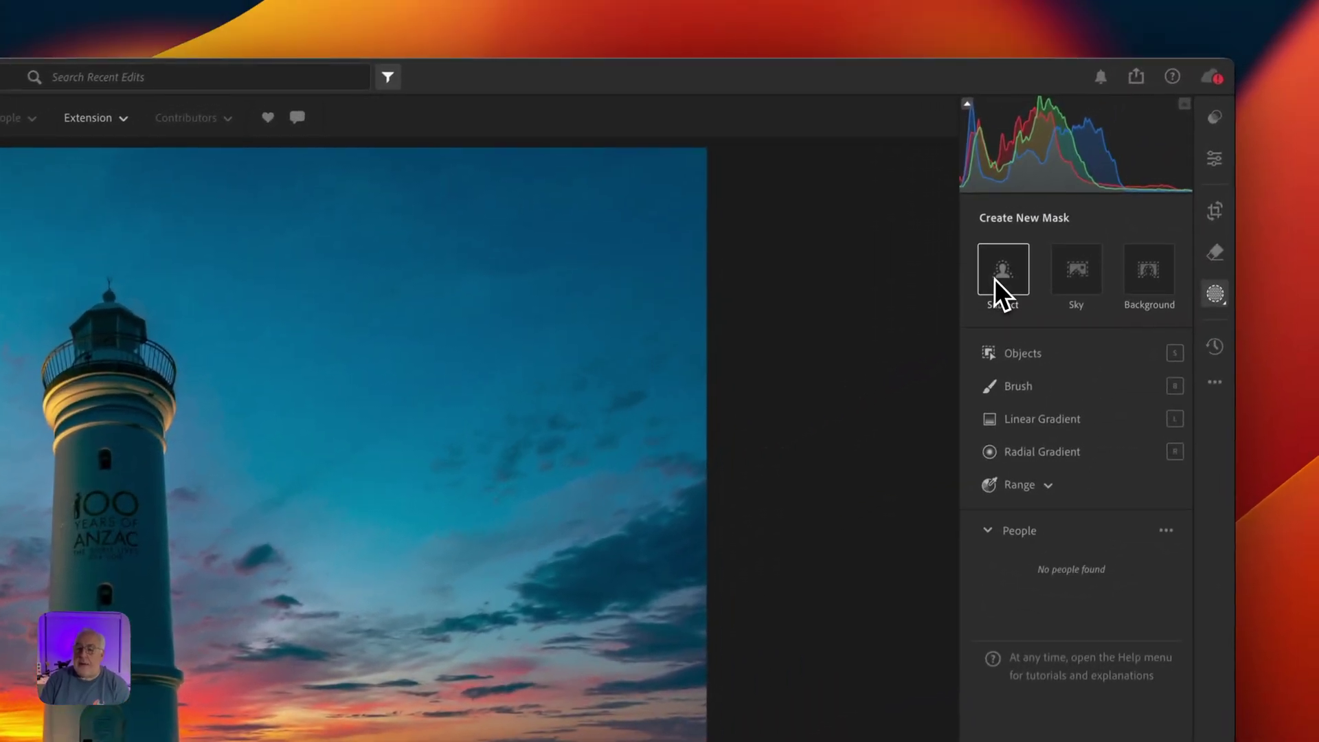
# Create a Subject mask of the lighthouse and show Mask 1's Intersect with Mask Using choices.
pyautogui.click(995, 278)
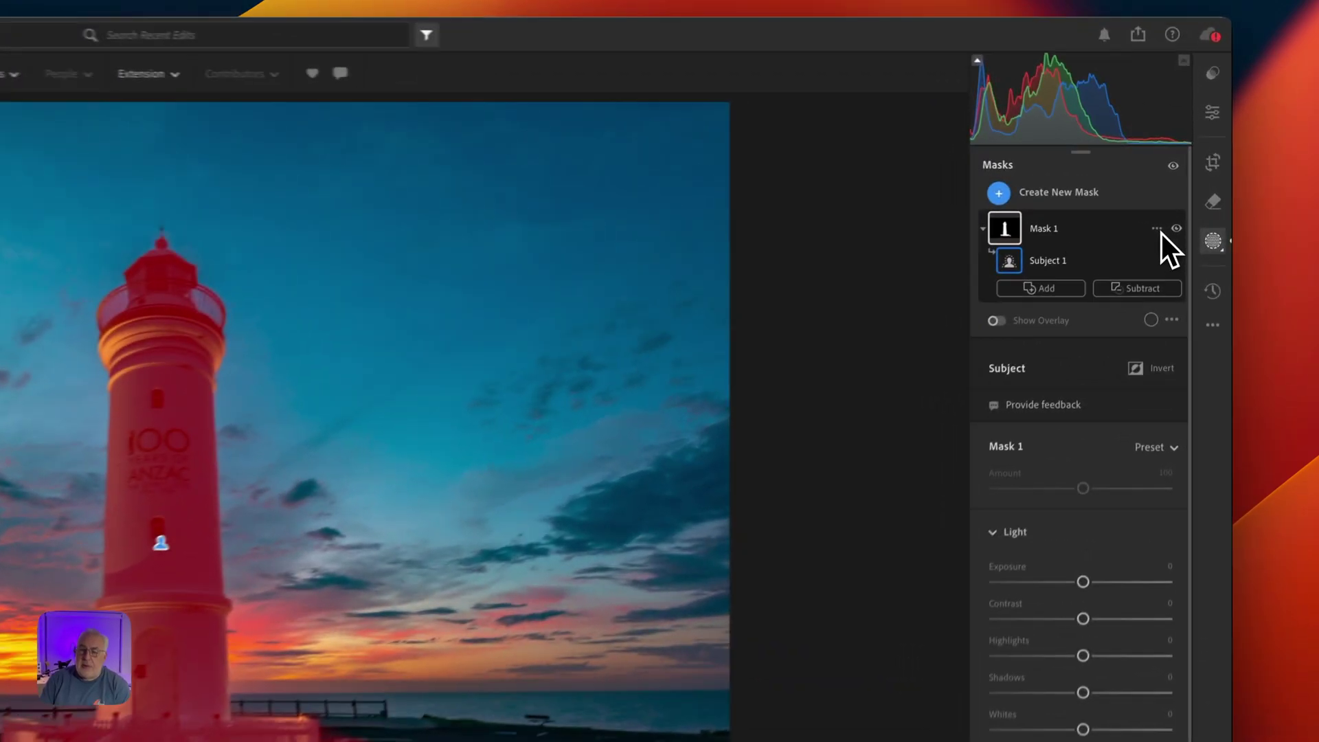
pyautogui.click(1170, 200)
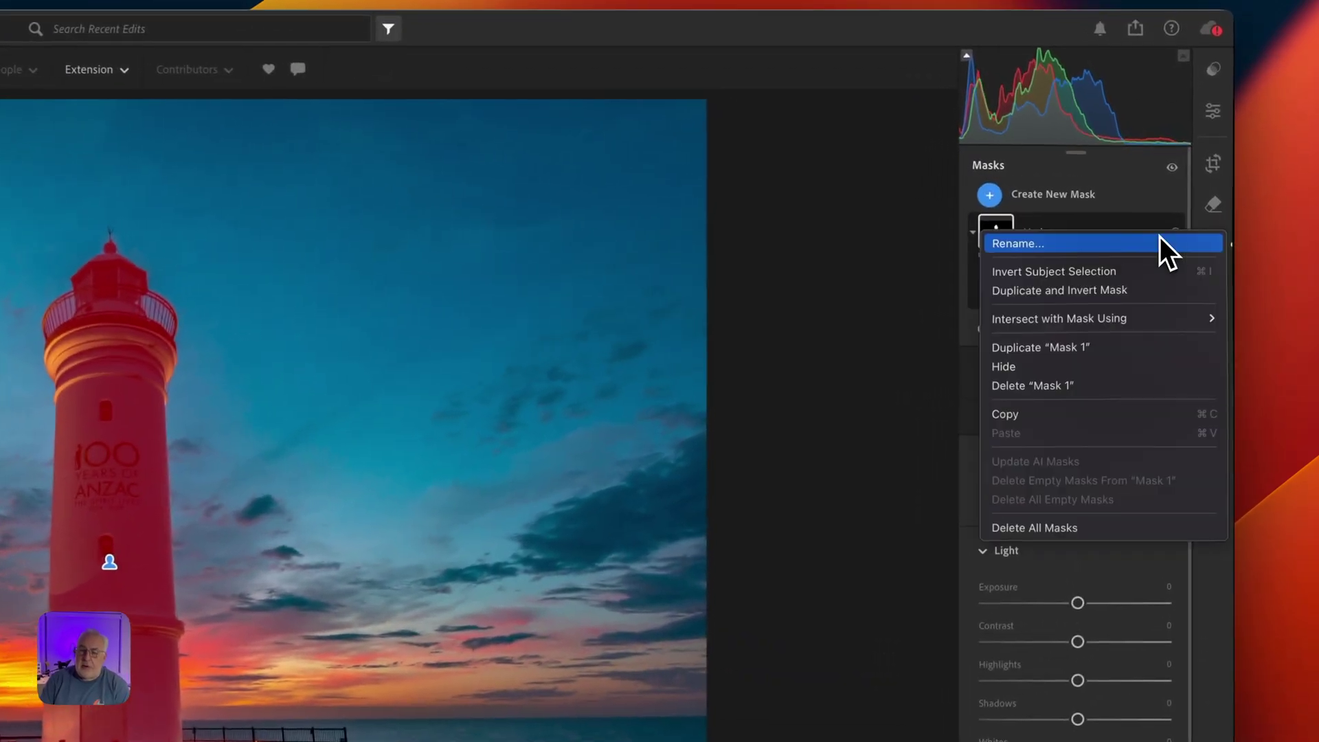
pyautogui.moveTo(1127, 320)
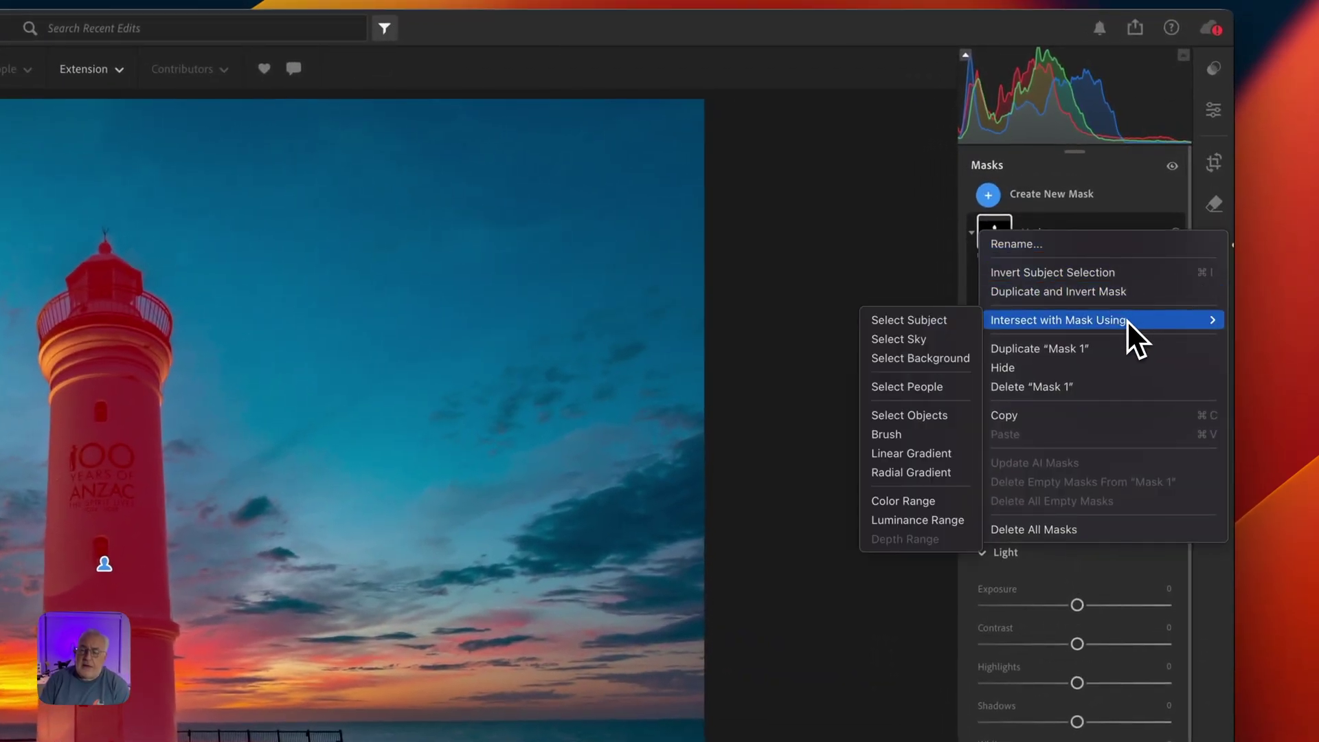
# Intersect Mask 1 with a vertical, slightly tilted linear gradient on the lighthouse and set Temp to +100.
pyautogui.click(929, 462)
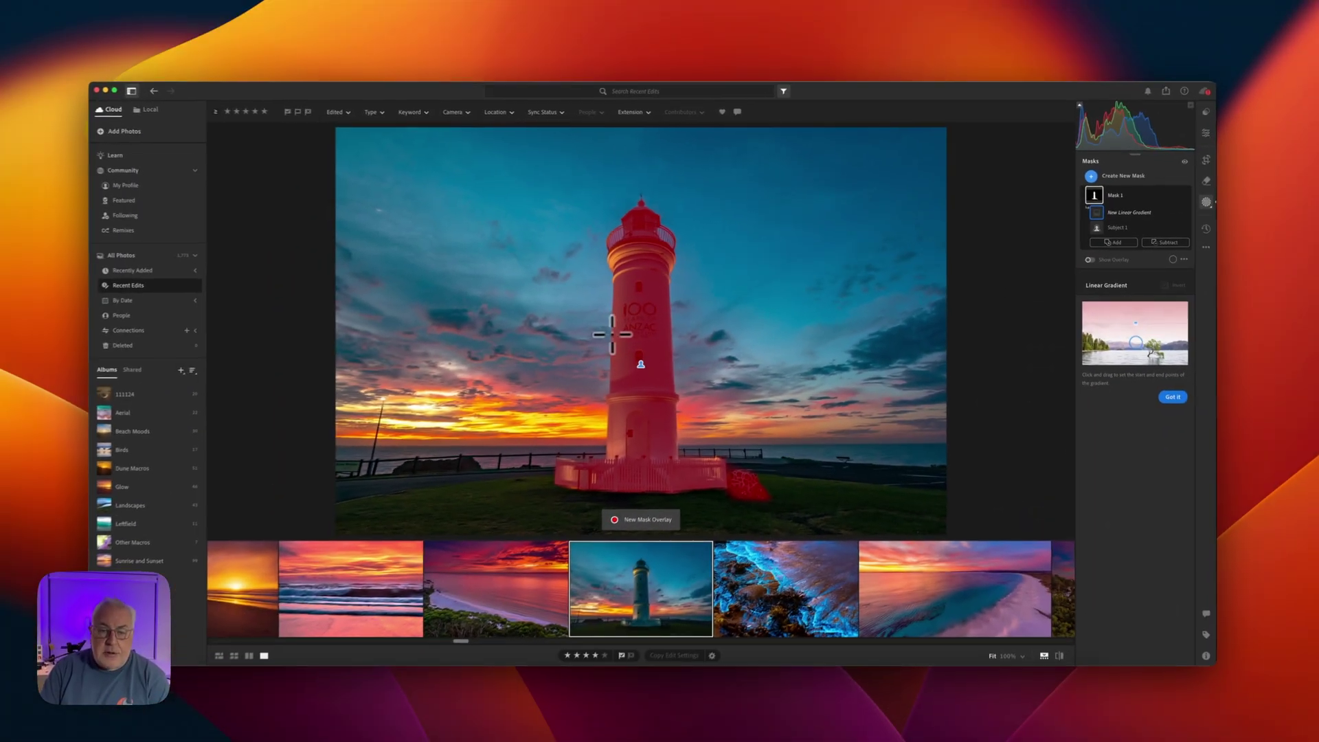
pyautogui.moveTo(507, 359); pyautogui.dragTo(566, 364)
pyautogui.moveTo(642, 340); pyautogui.dragTo(810, 335)
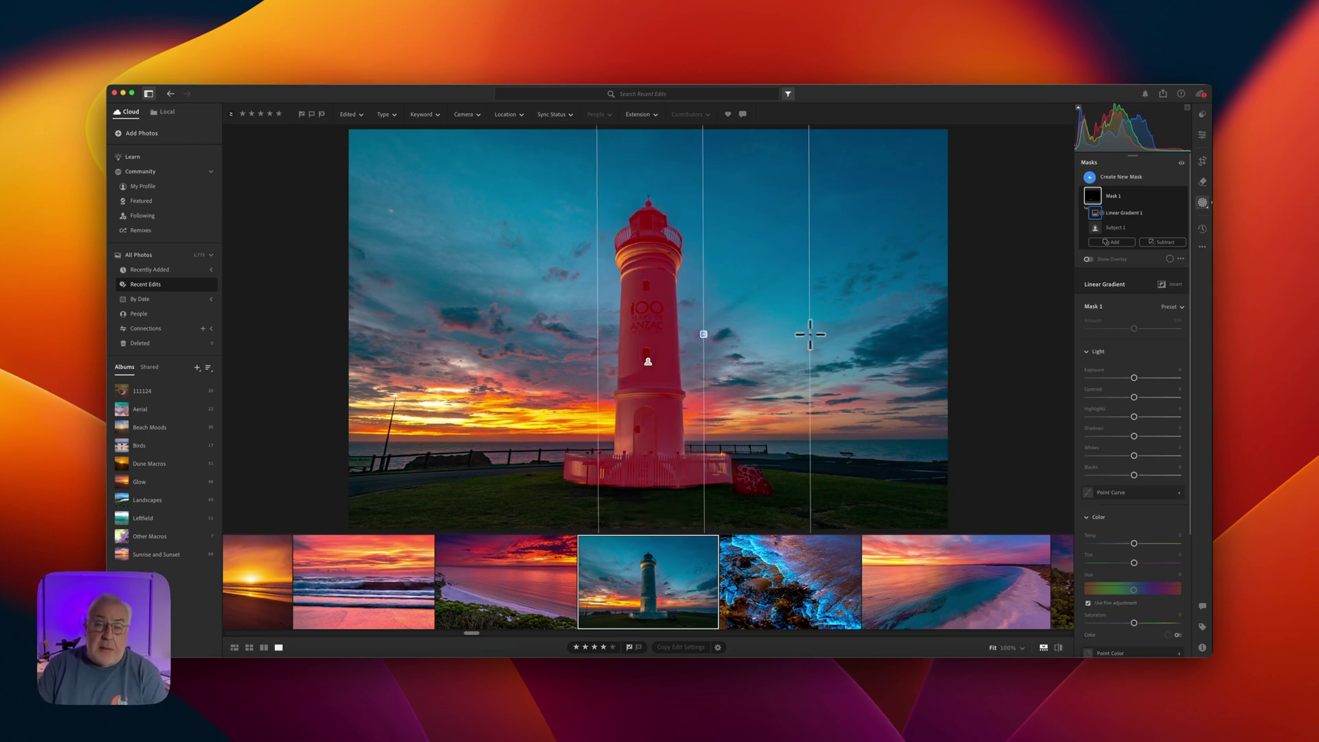
pyautogui.moveTo(811, 334); pyautogui.dragTo(625, 336)
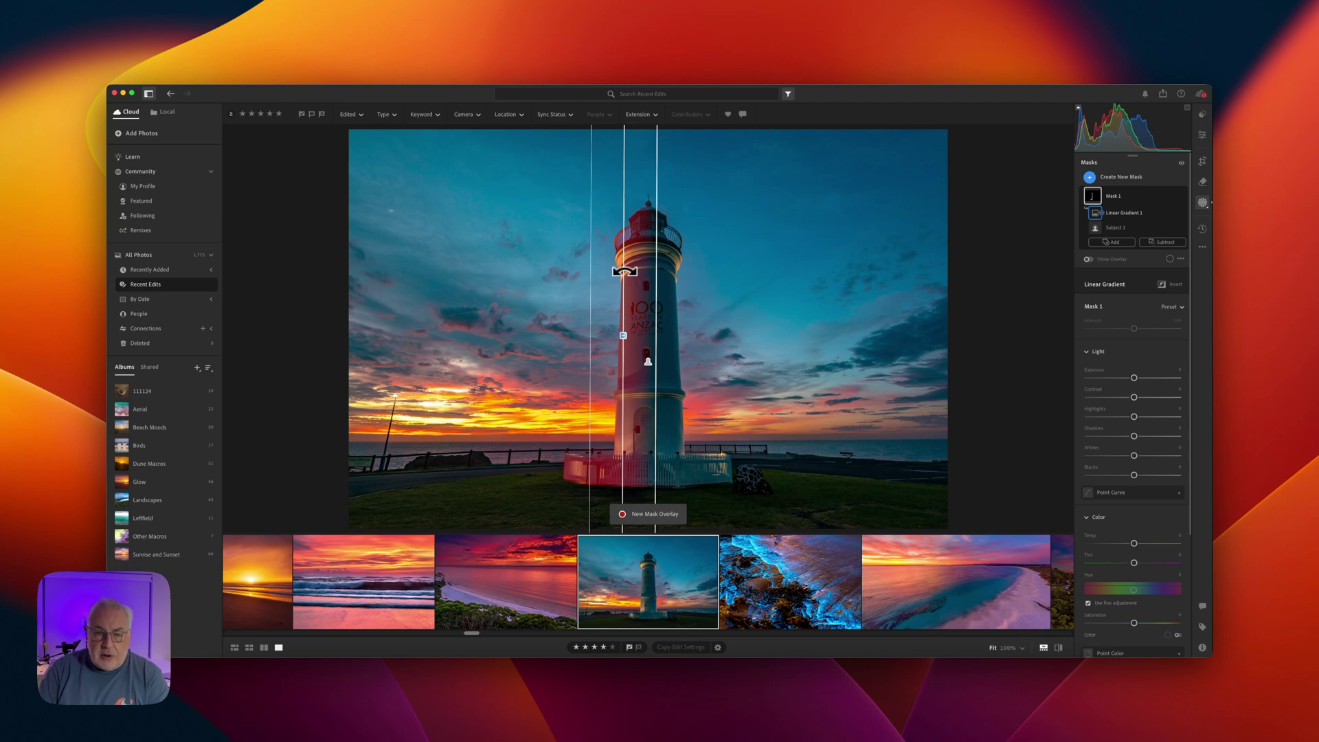
pyautogui.moveTo(624, 271); pyautogui.dragTo(629, 272)
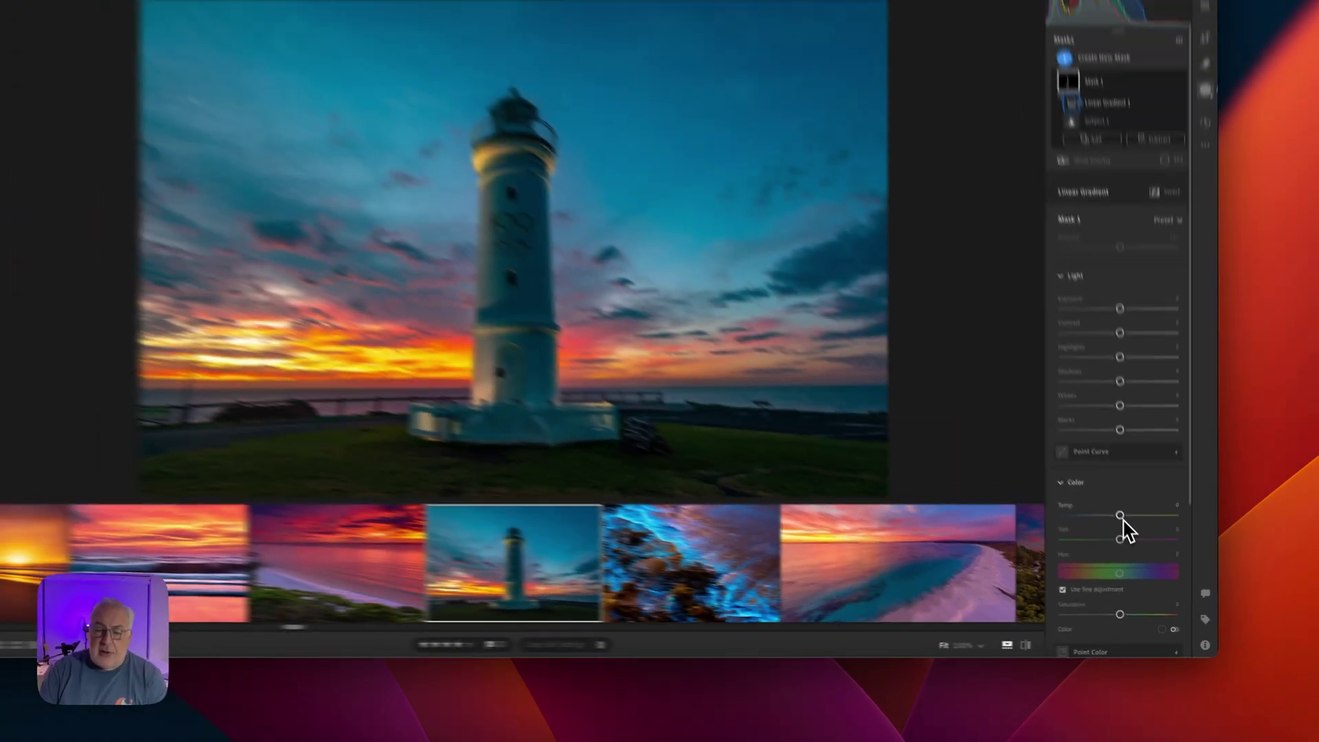
pyautogui.moveTo(1123, 519); pyautogui.dragTo(1181, 521)
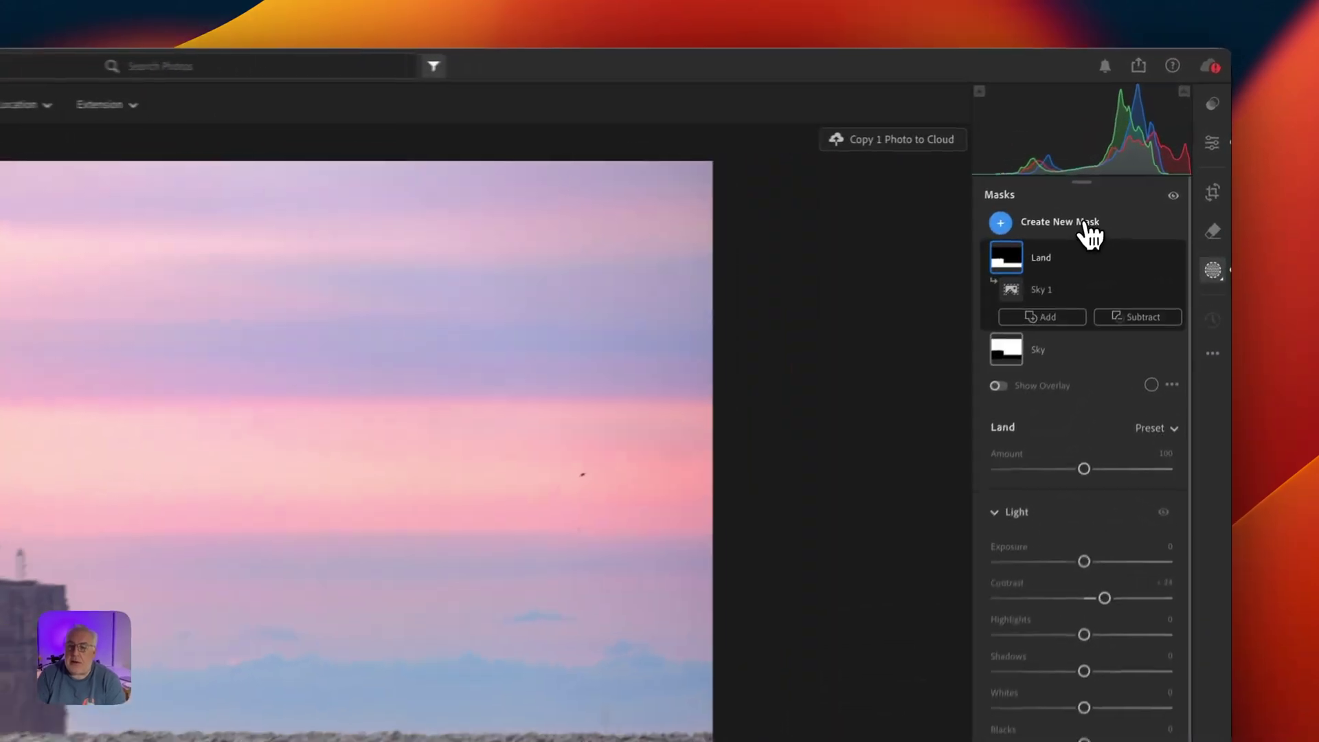
# Create a Luminance Range mask on the pink seascape limited to the brighter tones, 50 to 100.
pyautogui.click(1132, 177)
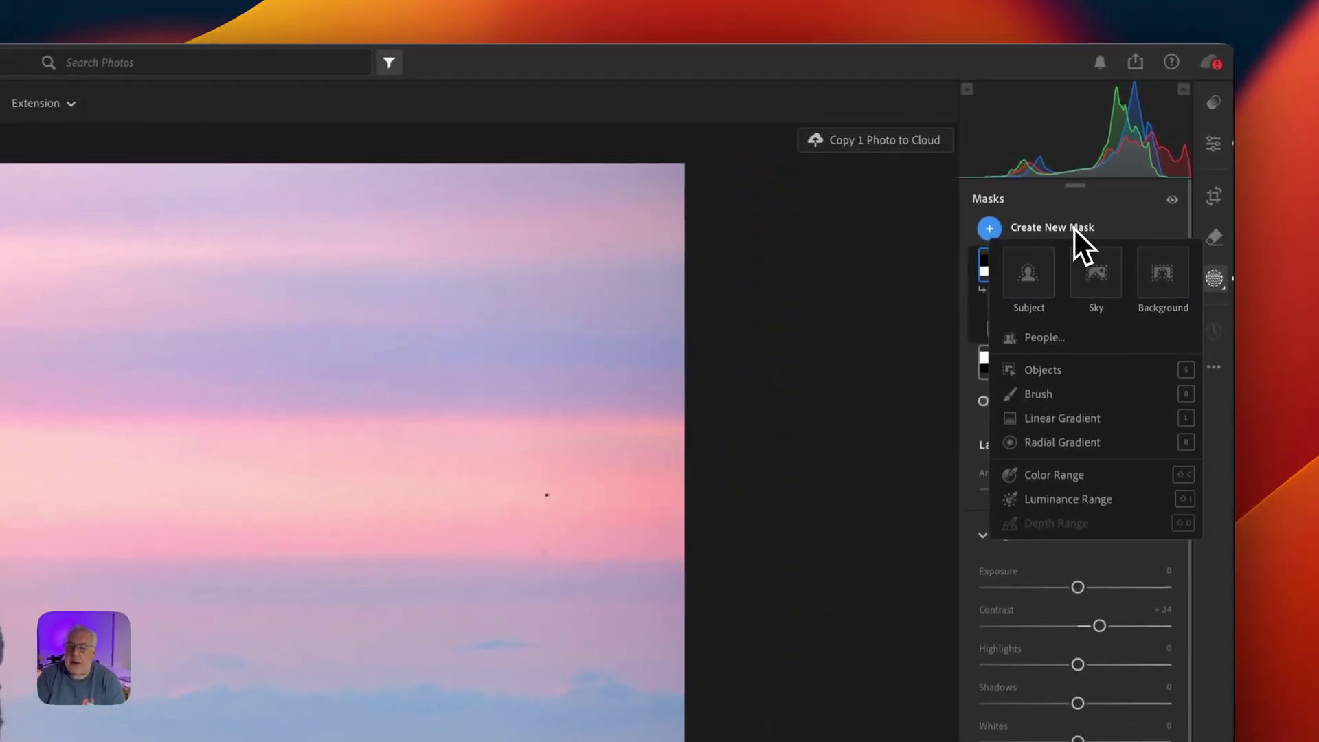
pyautogui.click(1037, 508)
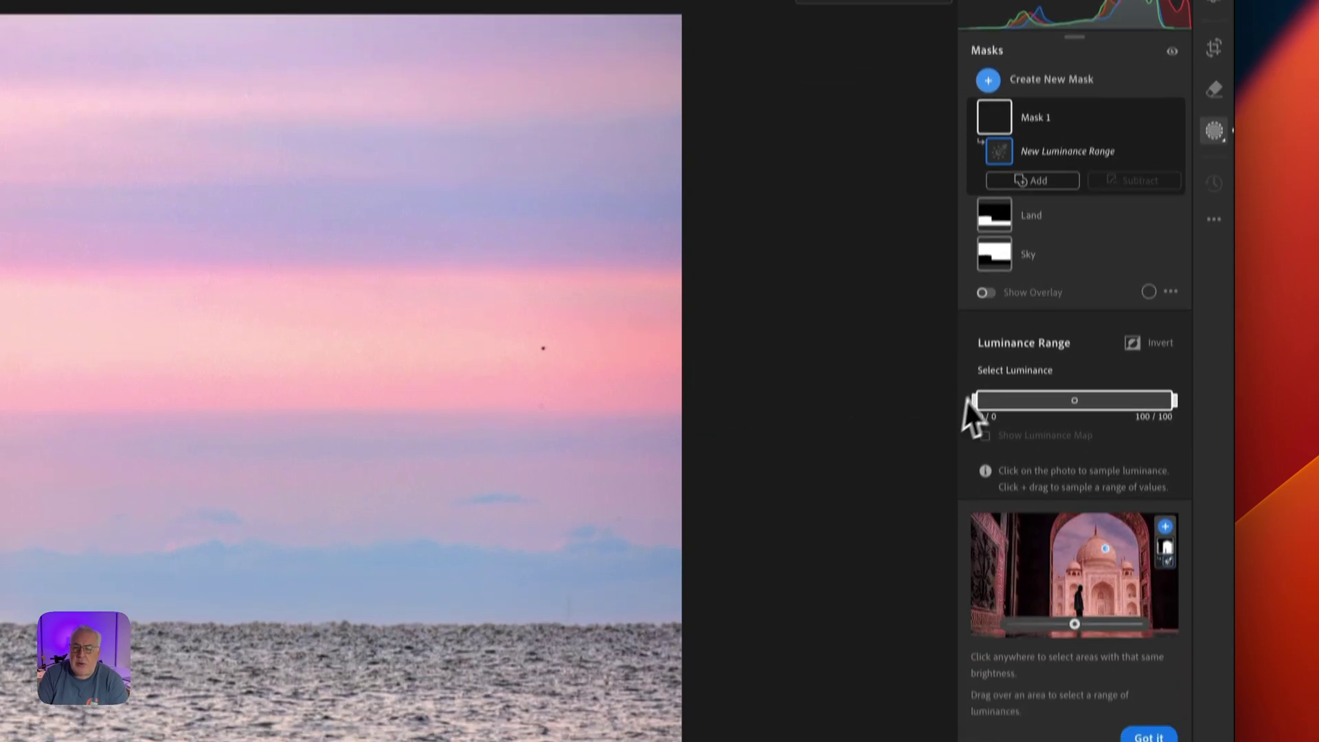
pyautogui.moveTo(975, 524); pyautogui.dragTo(987, 524)
pyautogui.moveTo(989, 379); pyautogui.dragTo(1048, 378)
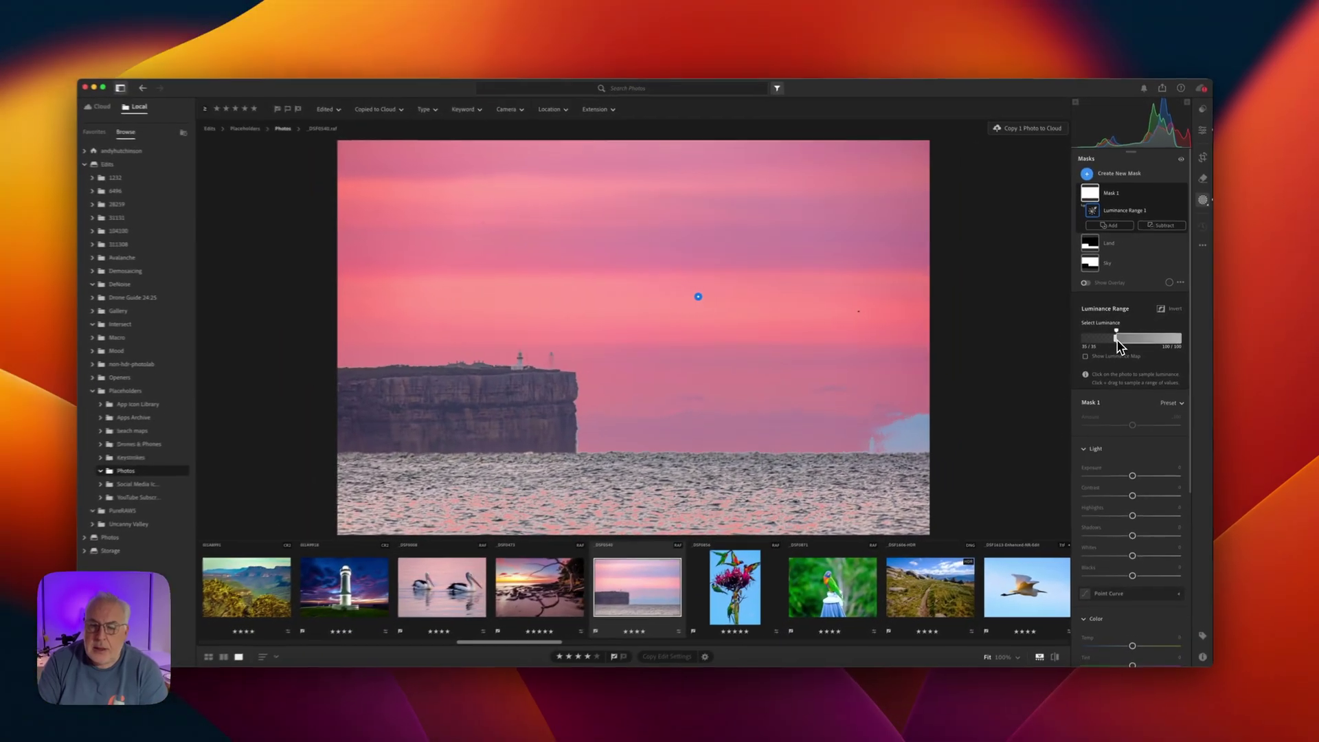
pyautogui.moveTo(1119, 345); pyautogui.dragTo(1116, 332)
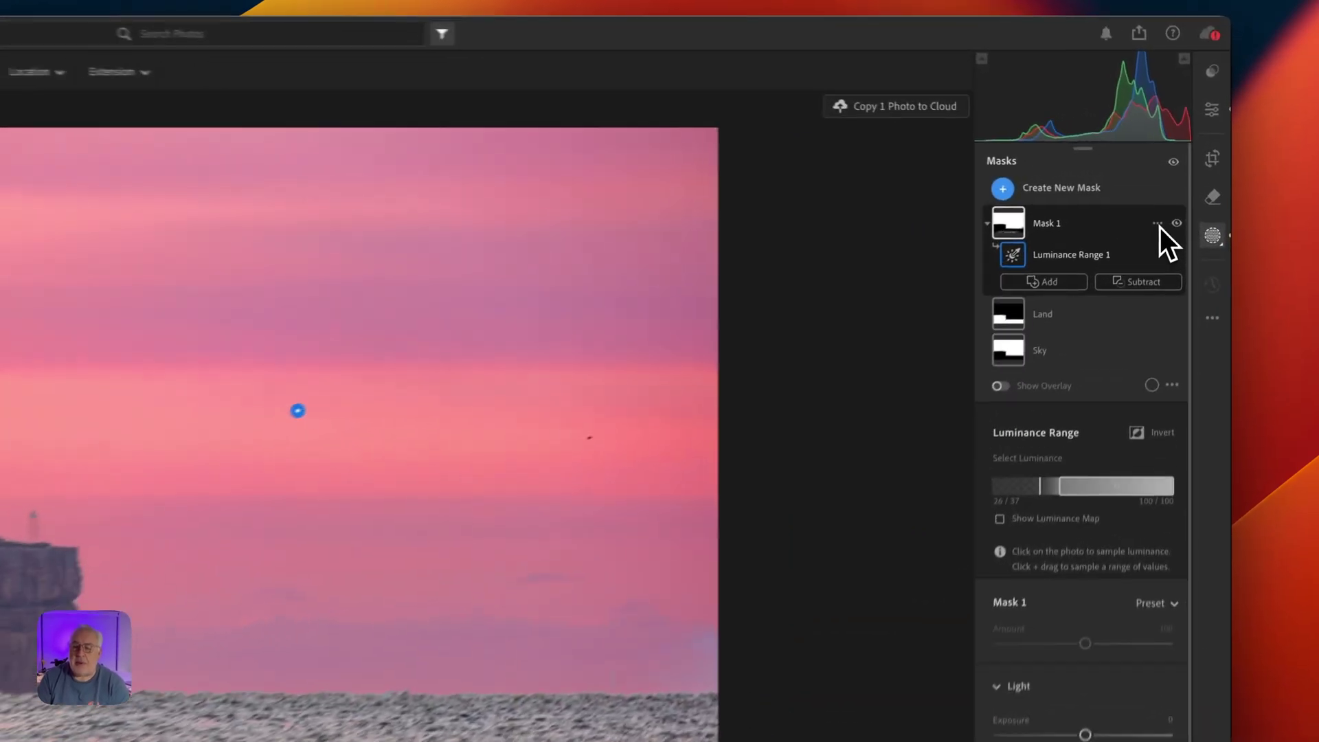
# Intersect Mask 1 with a Color Range sampled from the pink sky.
pyautogui.click(1173, 197)
pyautogui.moveTo(1162, 237)
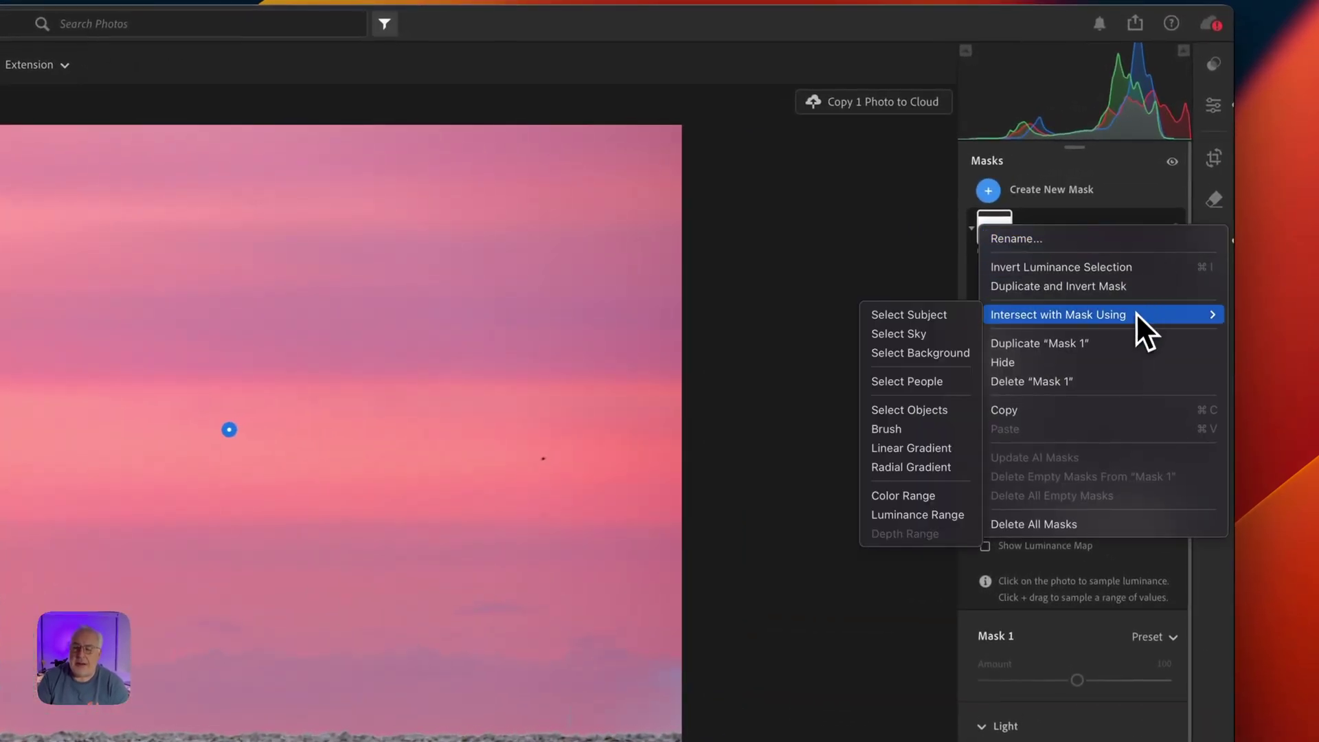
pyautogui.click(906, 500)
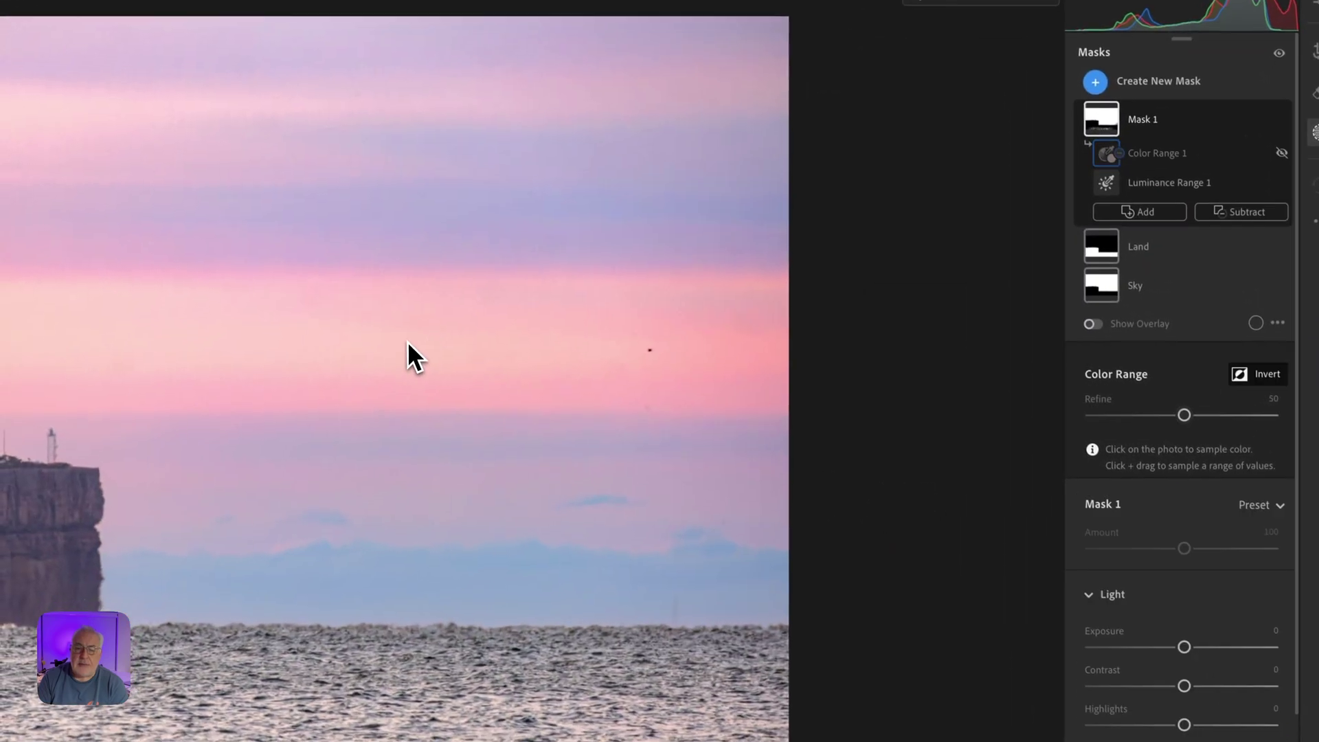
pyautogui.click(439, 347)
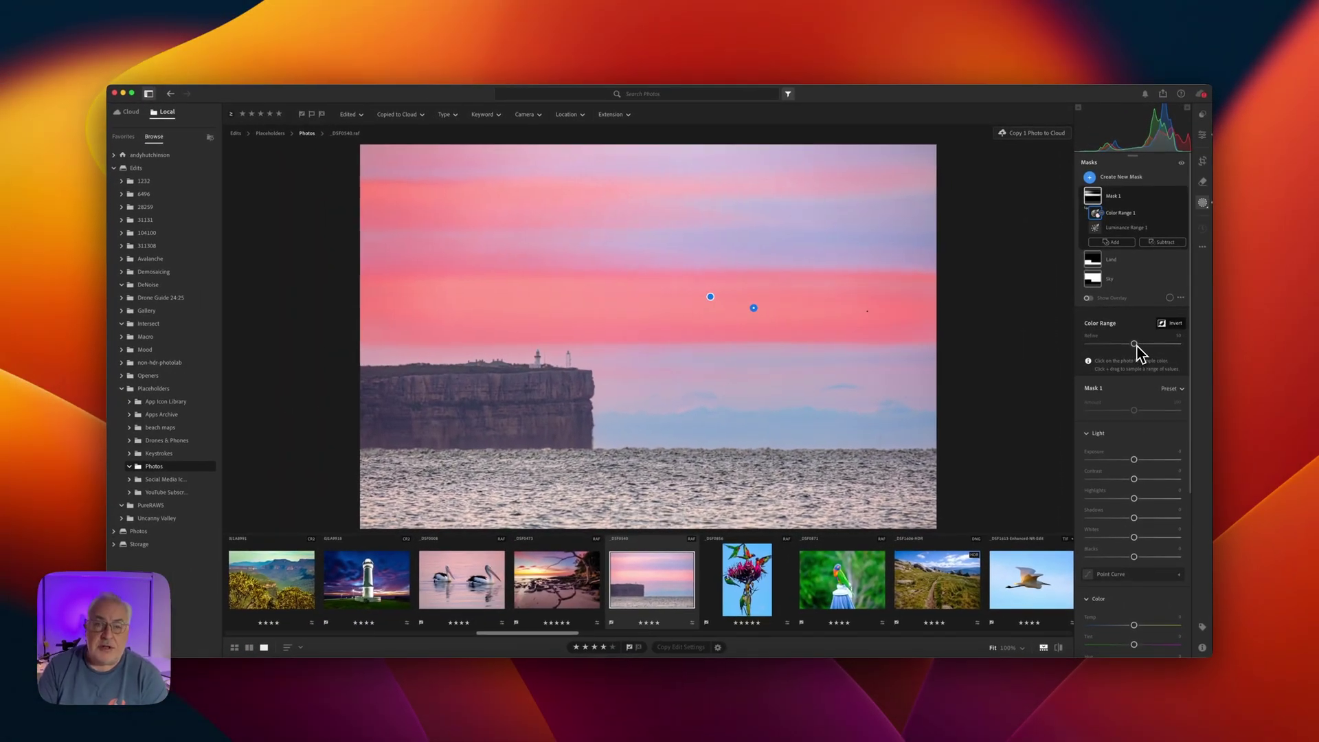
# Boost the masked sky's saturation to about +63.
pyautogui.scroll(-5, 1151, 435)
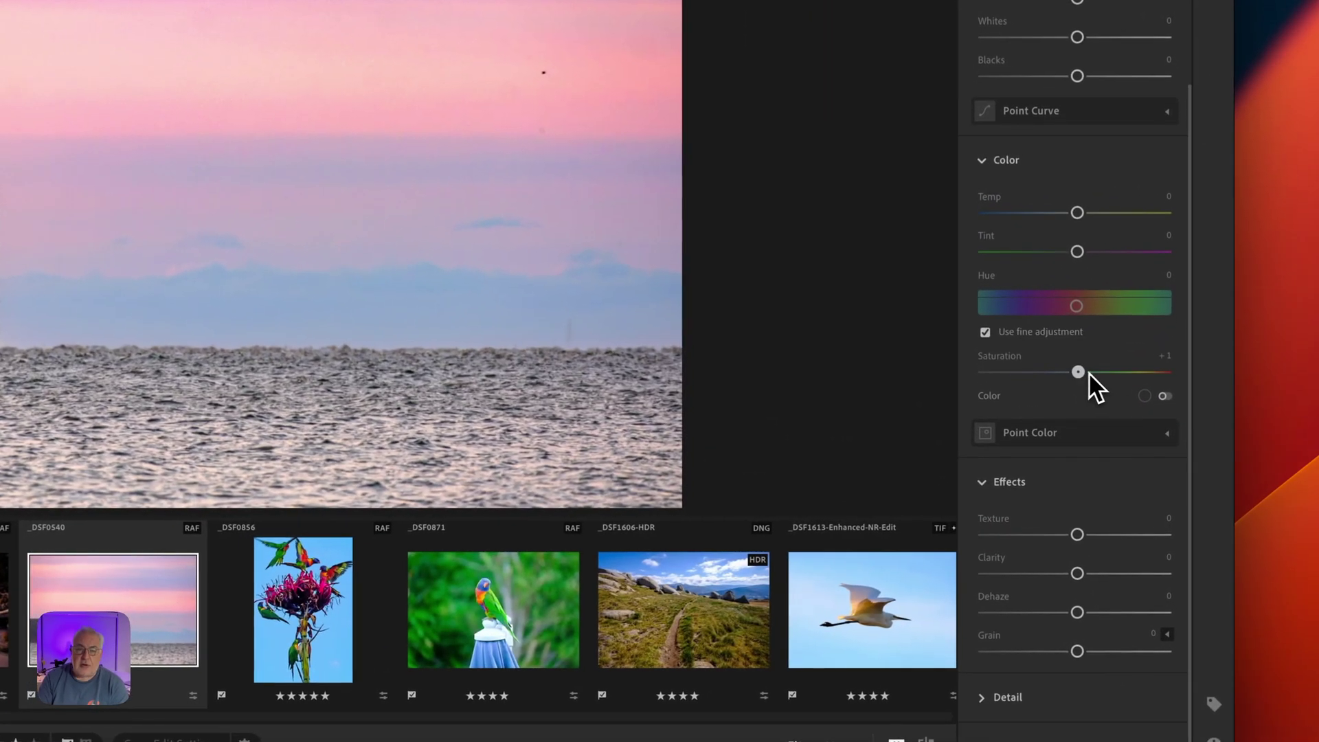
pyautogui.moveTo(1088, 372); pyautogui.dragTo(1144, 372)
pyautogui.moveTo(1168, 462); pyautogui.dragTo(1164, 462)
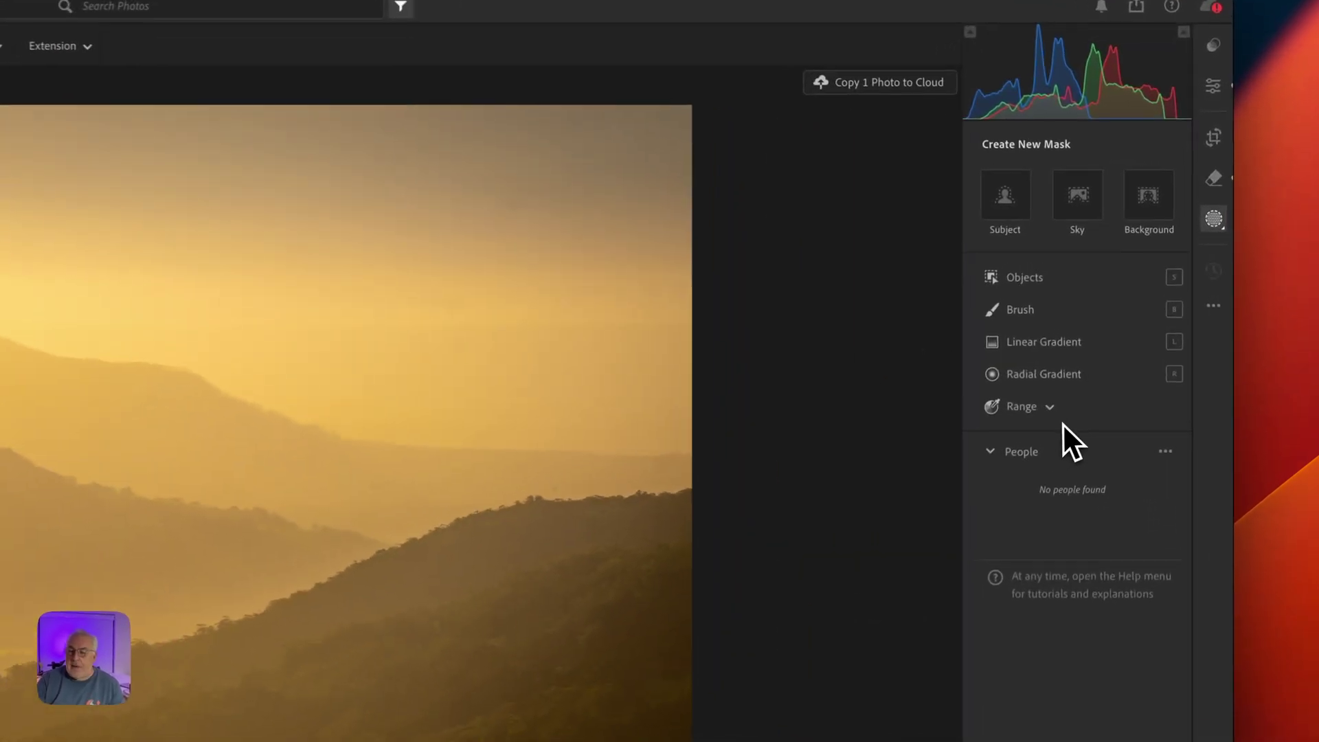
# Create a Luminance Range mask sampled from the bright sky, widened to take in the upper ridges.
pyautogui.click(1051, 409)
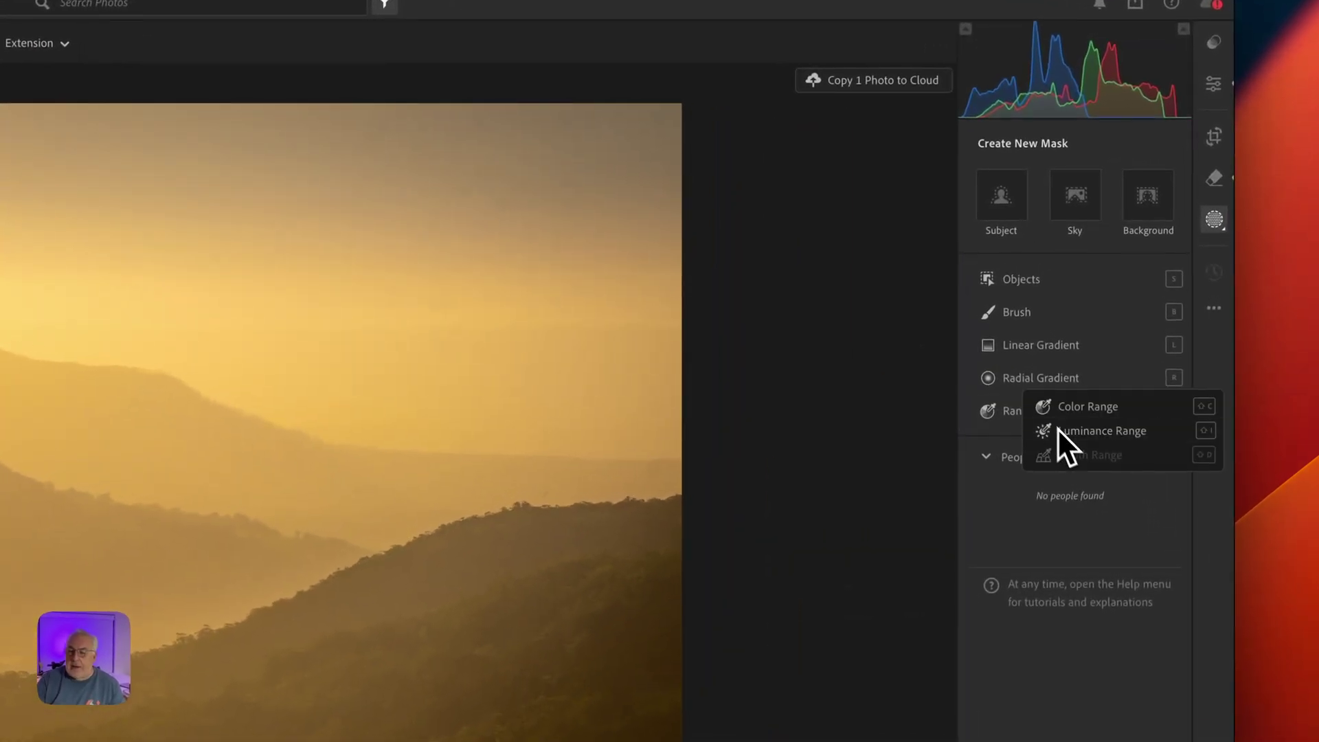
pyautogui.click(1080, 434)
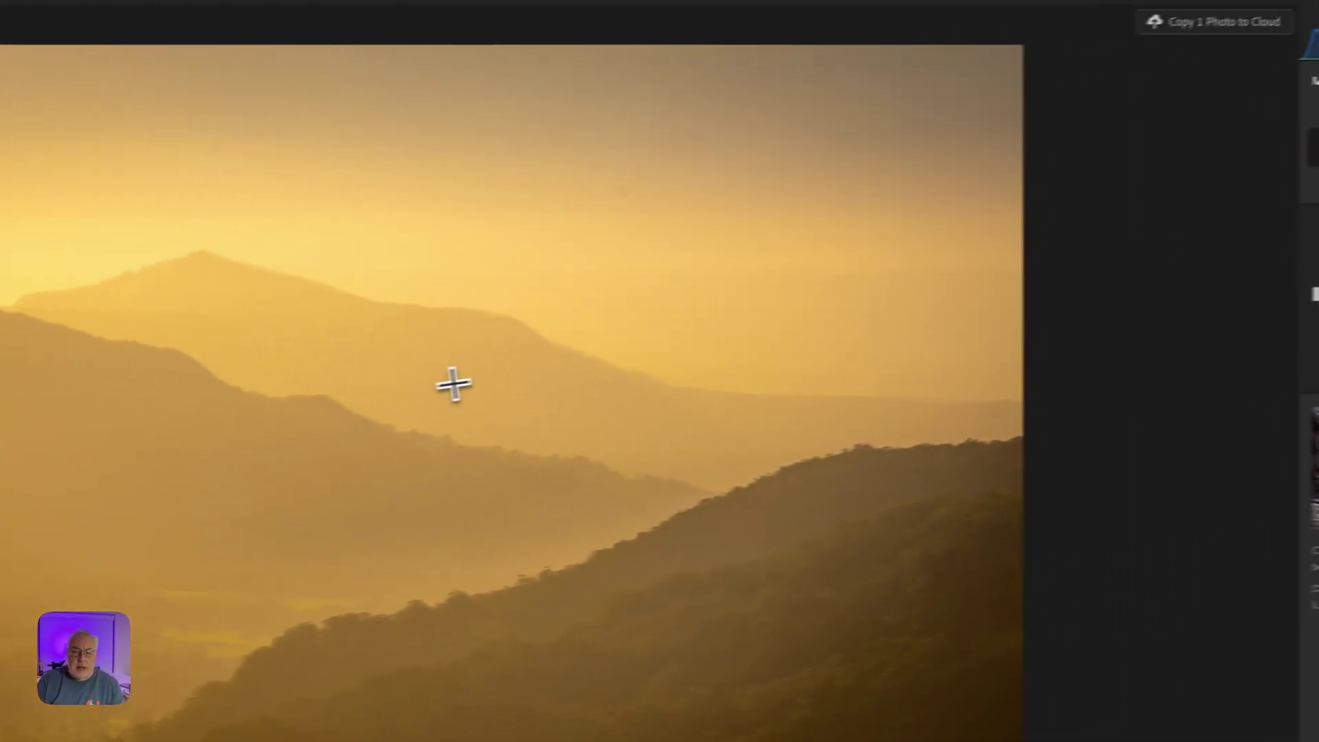
pyautogui.click(34, 429)
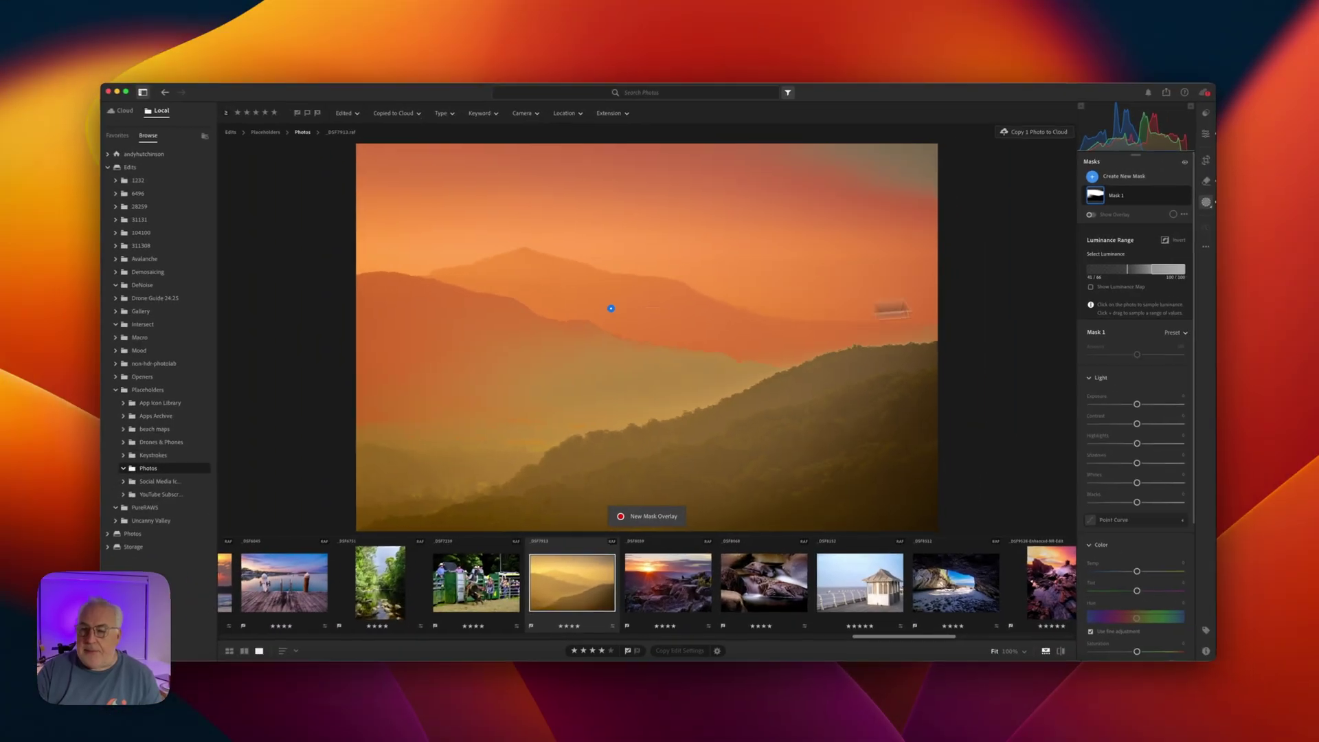
pyautogui.moveTo(1167, 275); pyautogui.dragTo(1119, 270)
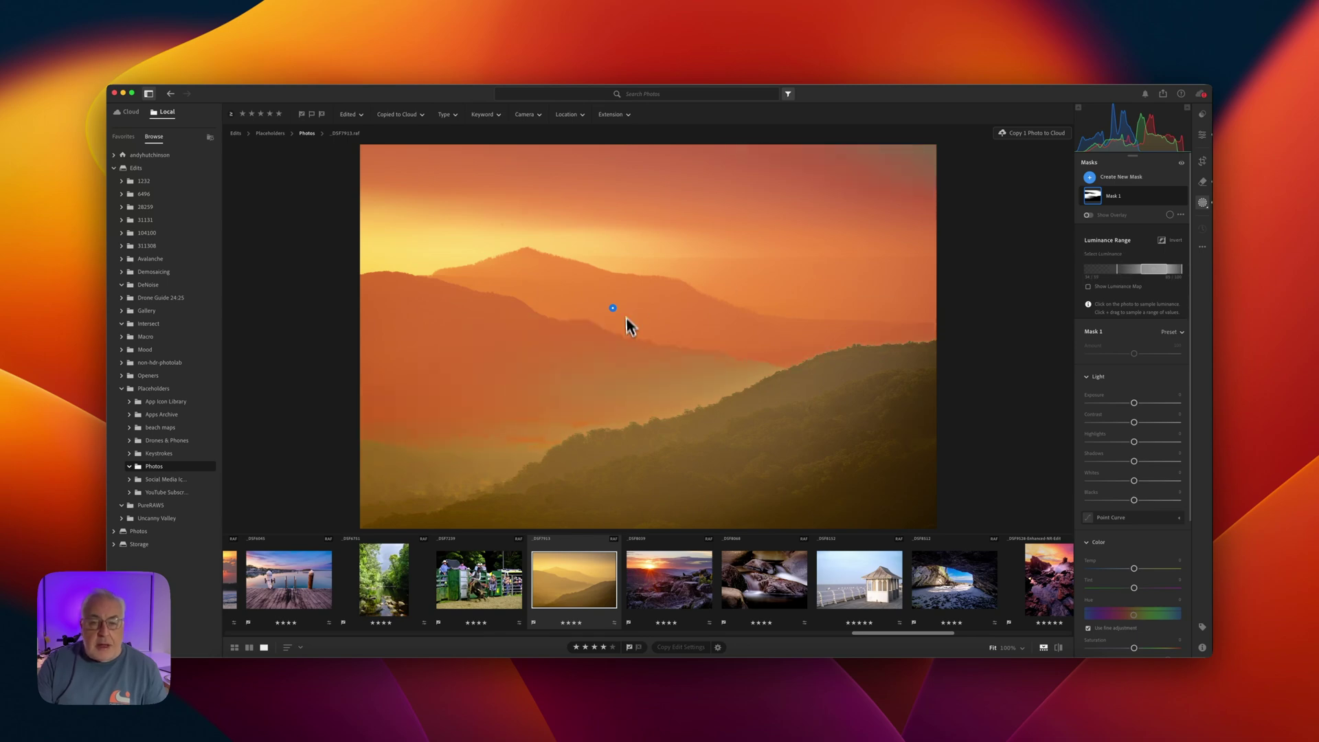
# Delete all masks, then create a Sky mask and invert it so it covers the hills.
pyautogui.click(1180, 214)
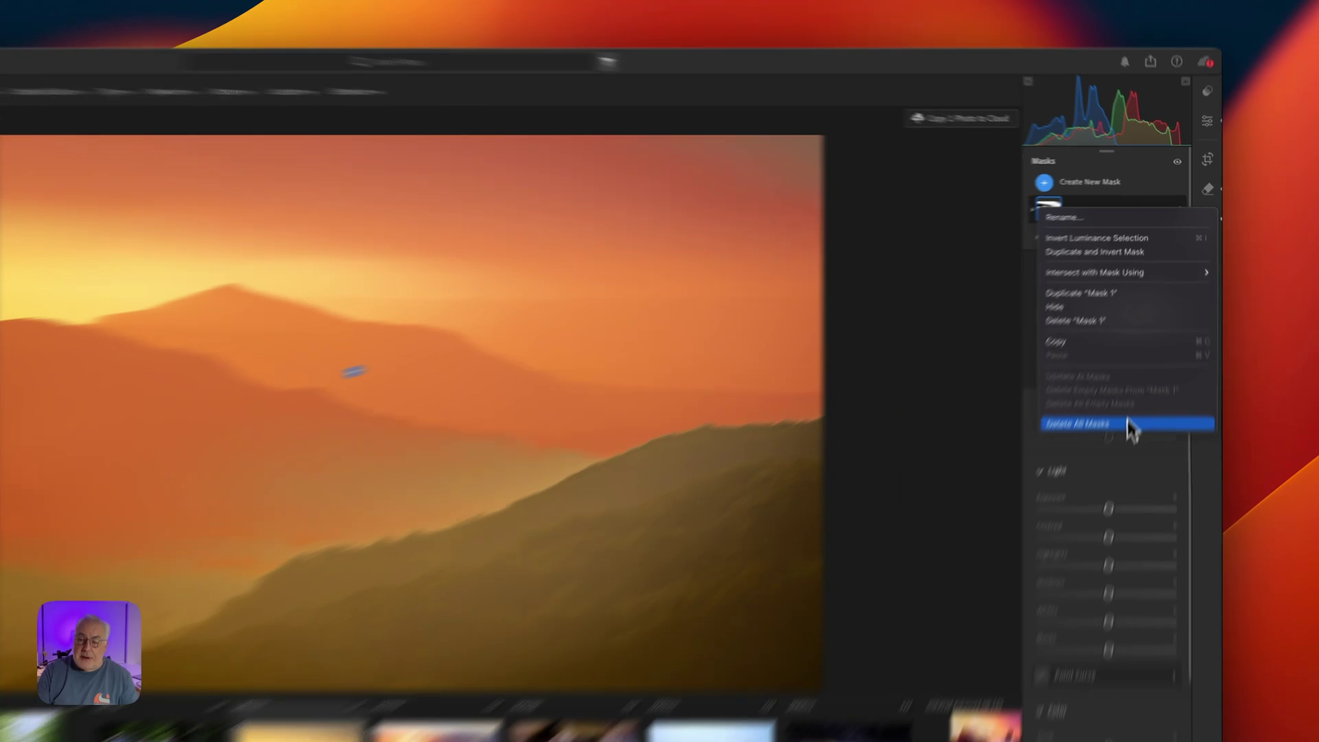
pyautogui.click(1113, 343)
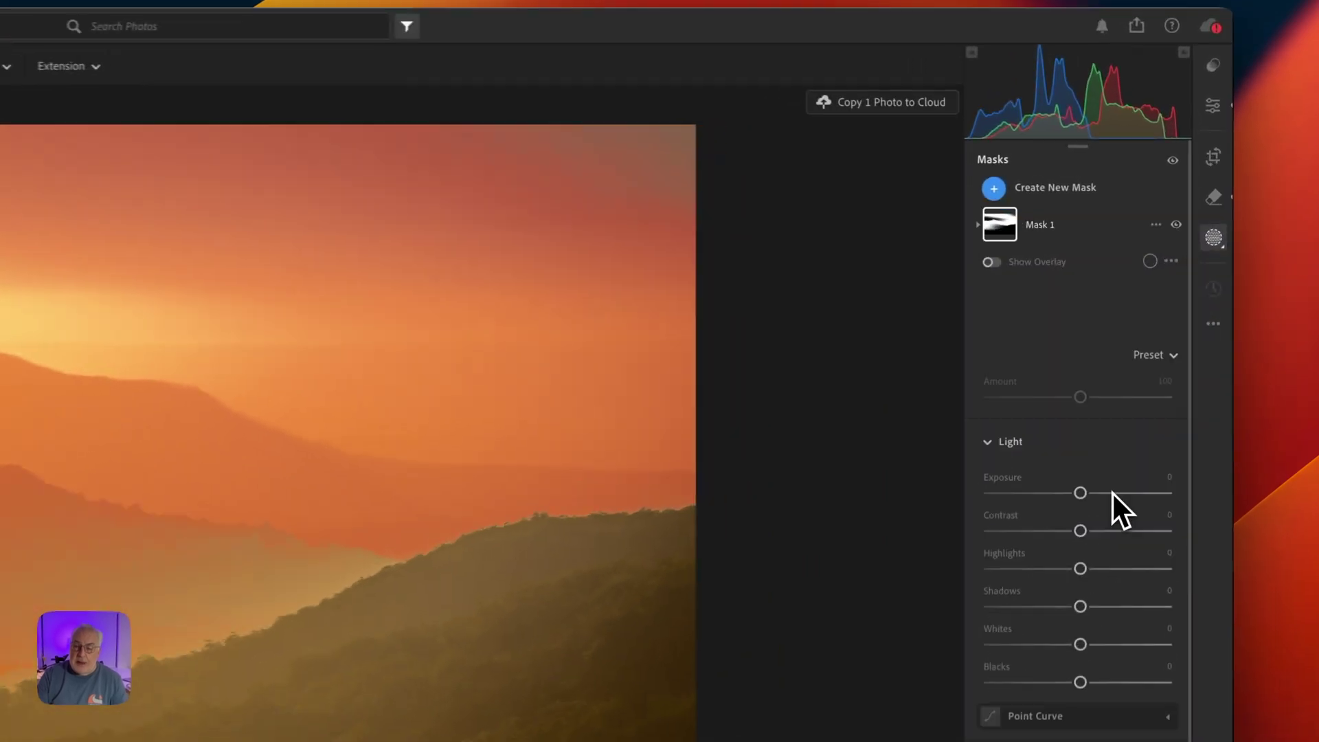
pyautogui.click(1095, 232)
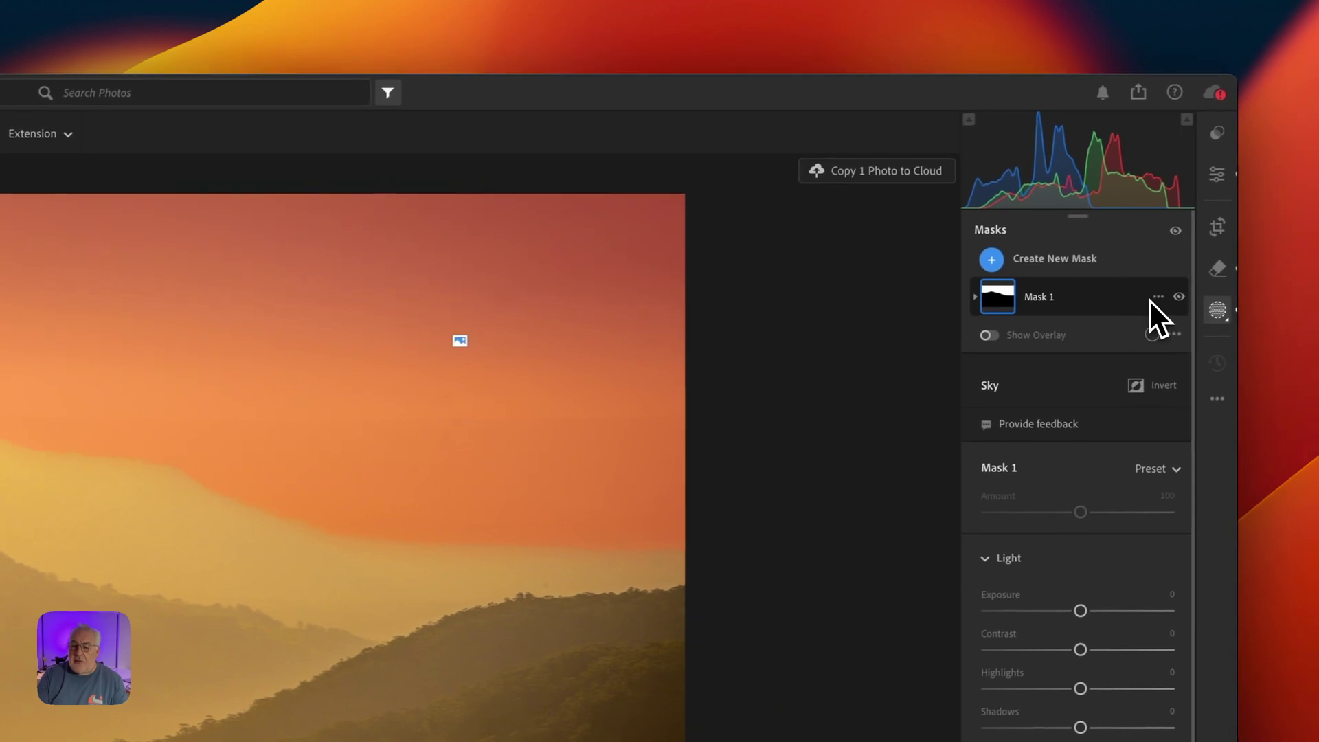
pyautogui.rightClick(1150, 306)
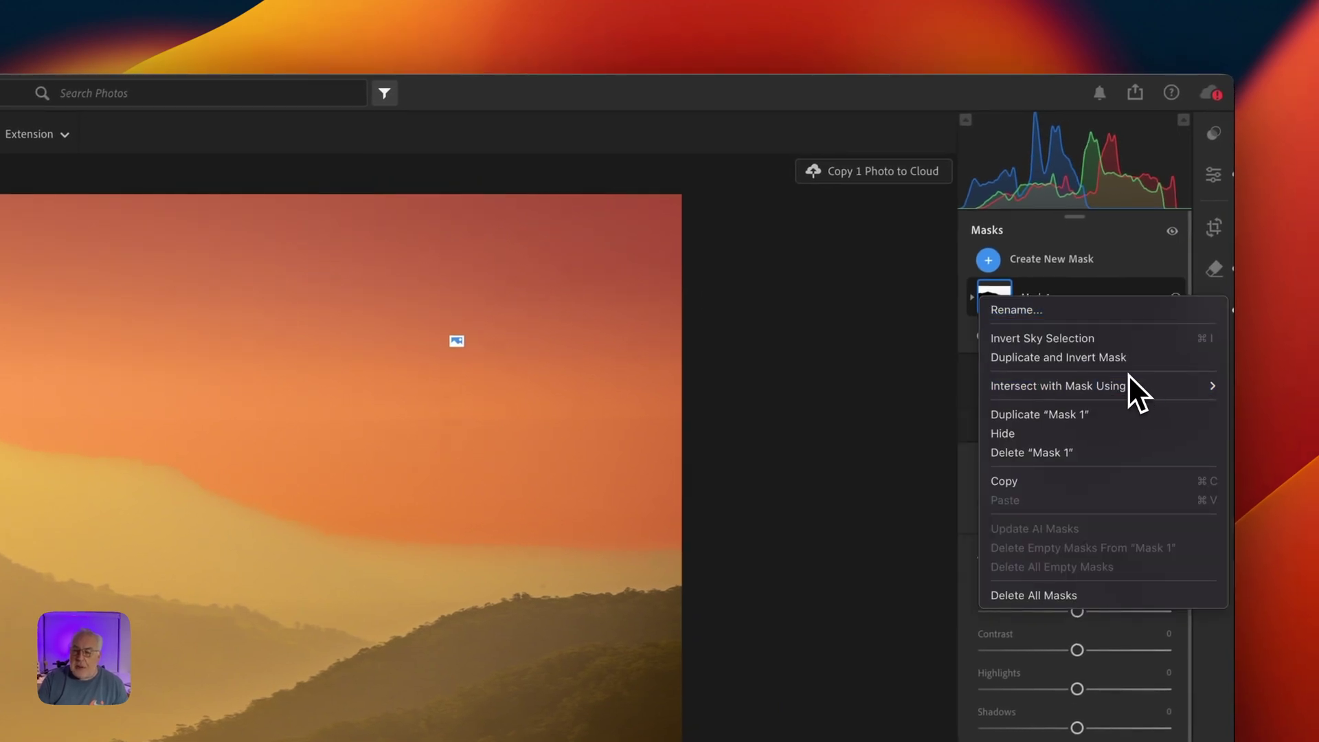
pyautogui.click(1123, 339)
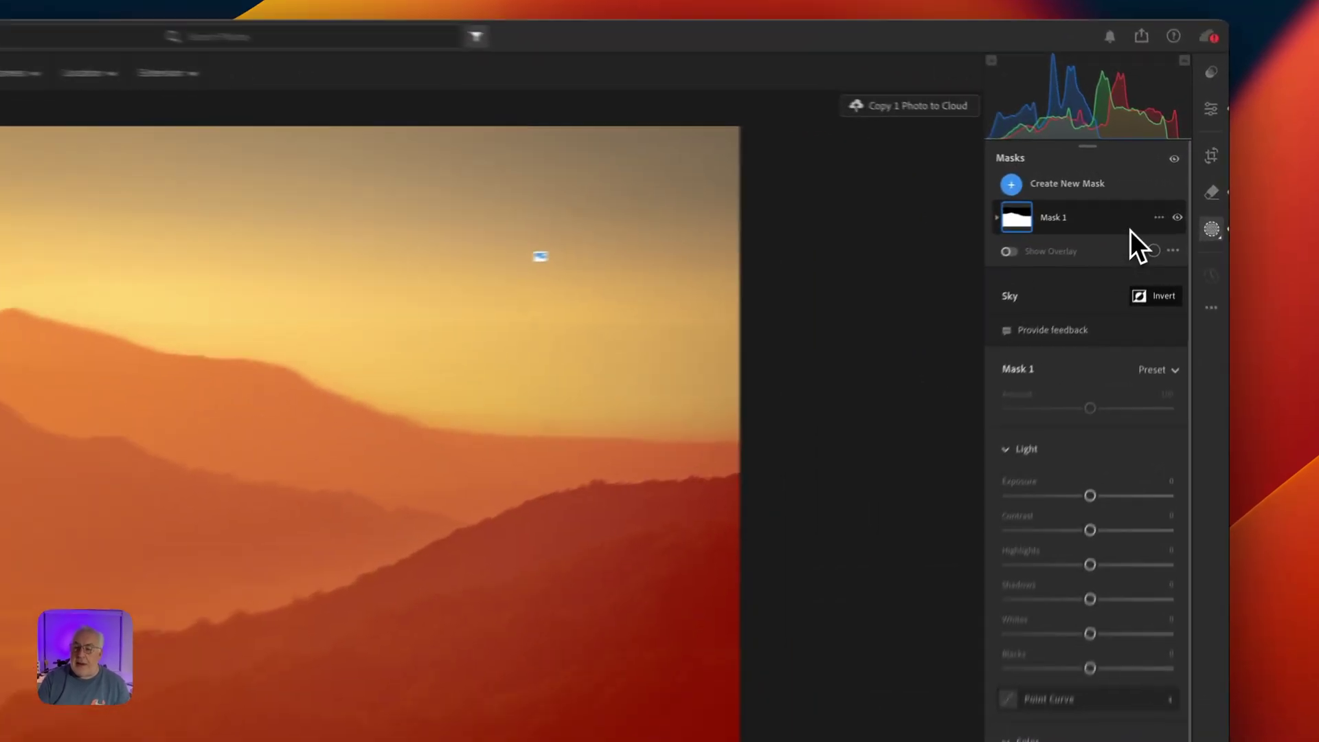
# Intersect Mask 1 with a Luminance Range sampled from the middle mountain.
pyautogui.click(1158, 217)
pyautogui.moveTo(1146, 295)
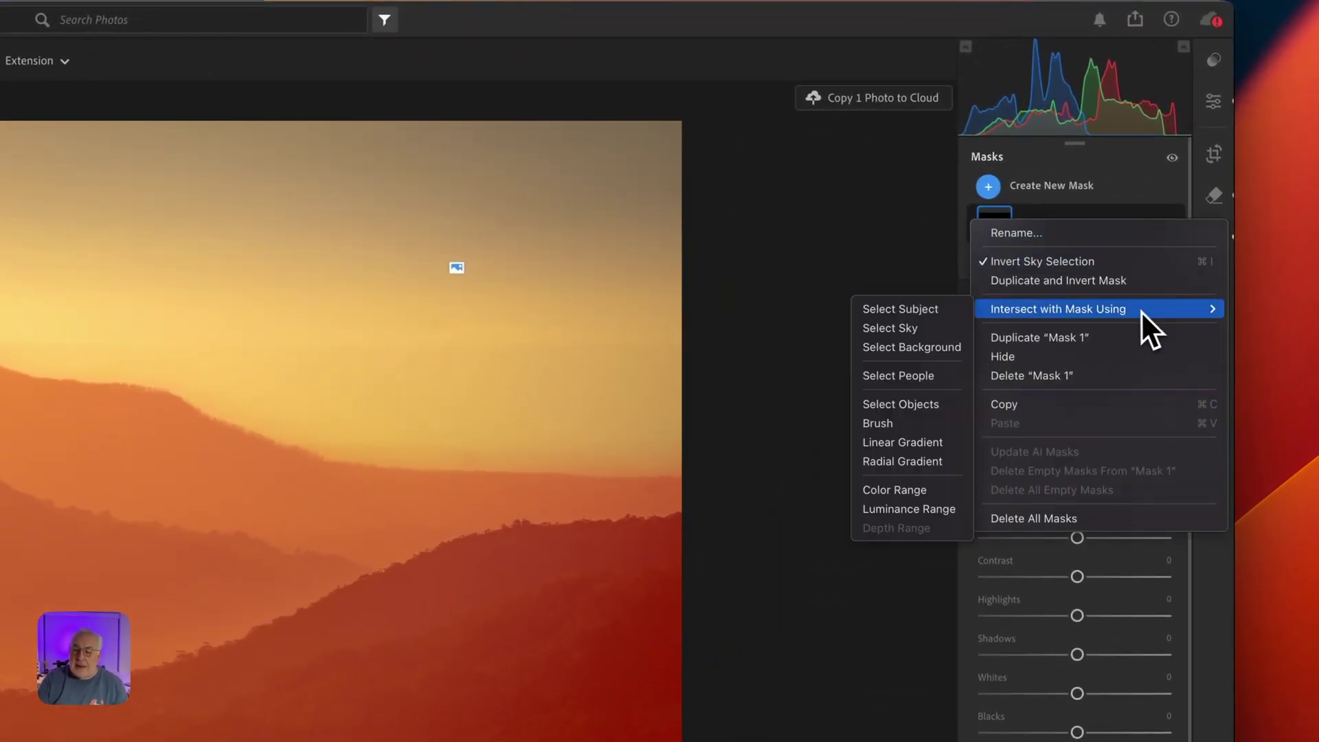
pyautogui.click(941, 512)
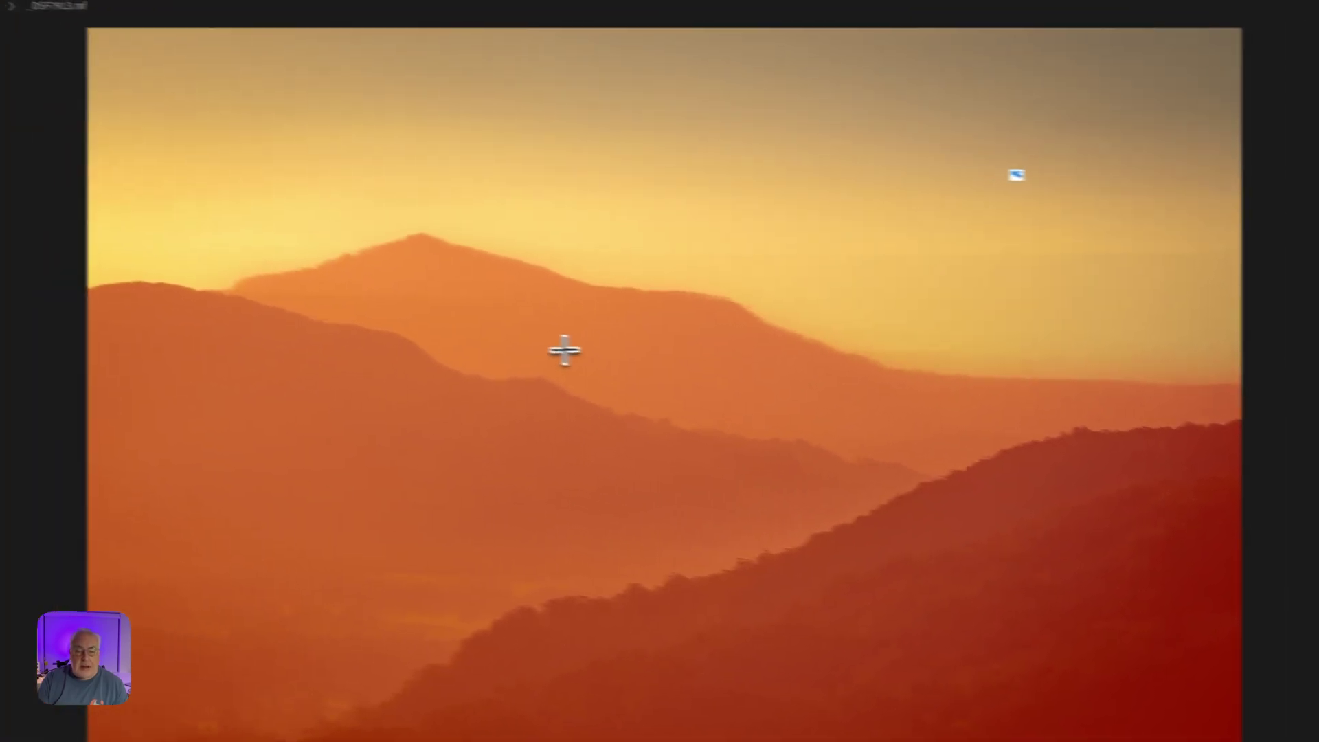
pyautogui.click(6, 442)
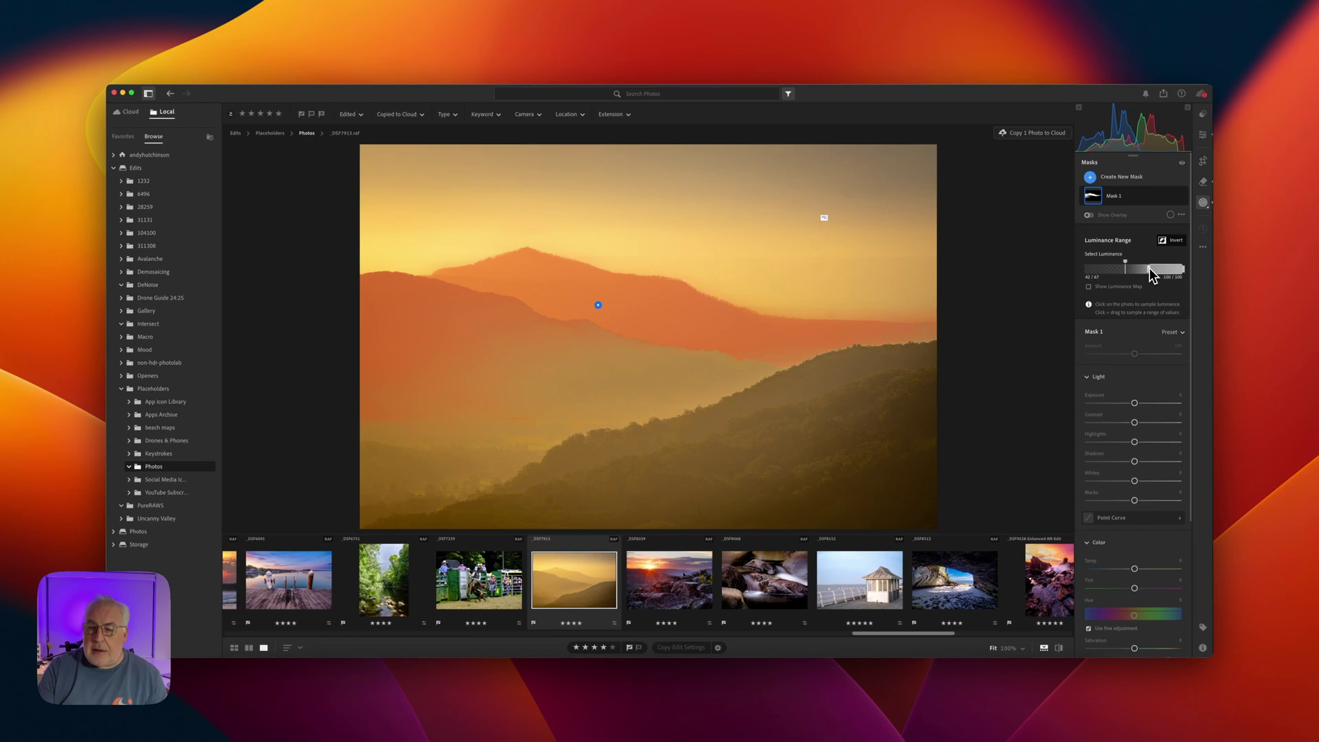
# Narrow the luminance range to mid-tones and add a little Texture to the masked hills.
pyautogui.moveTo(1149, 268); pyautogui.dragTo(1141, 269)
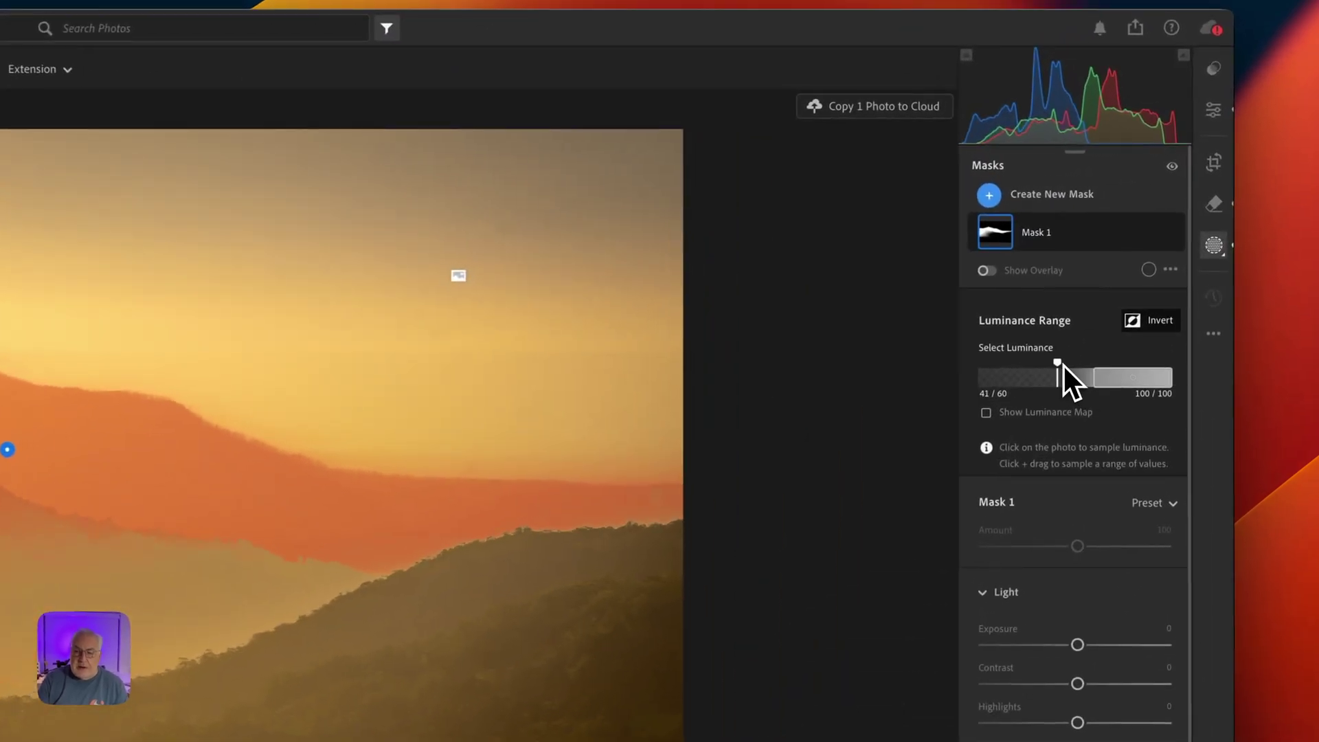
pyautogui.moveTo(1064, 365); pyautogui.dragTo(1029, 373)
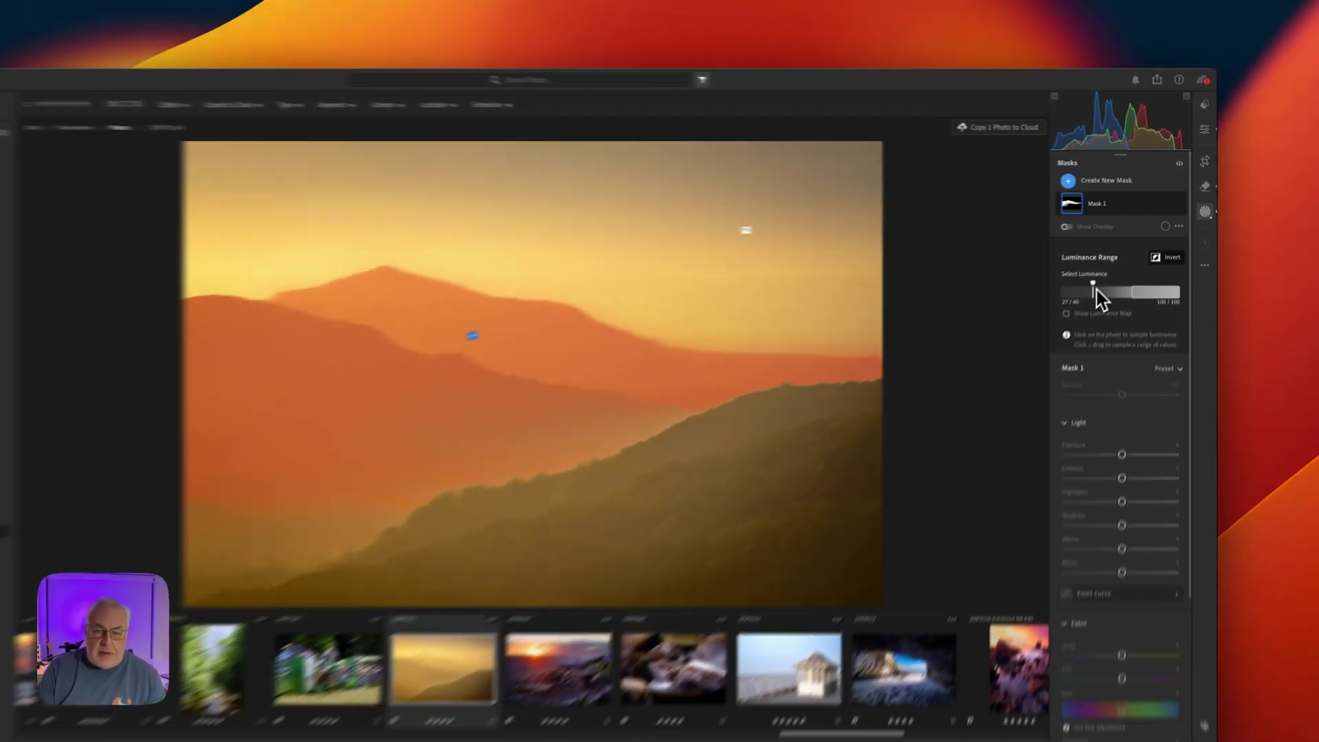
pyautogui.scroll(-5, 1177, 506)
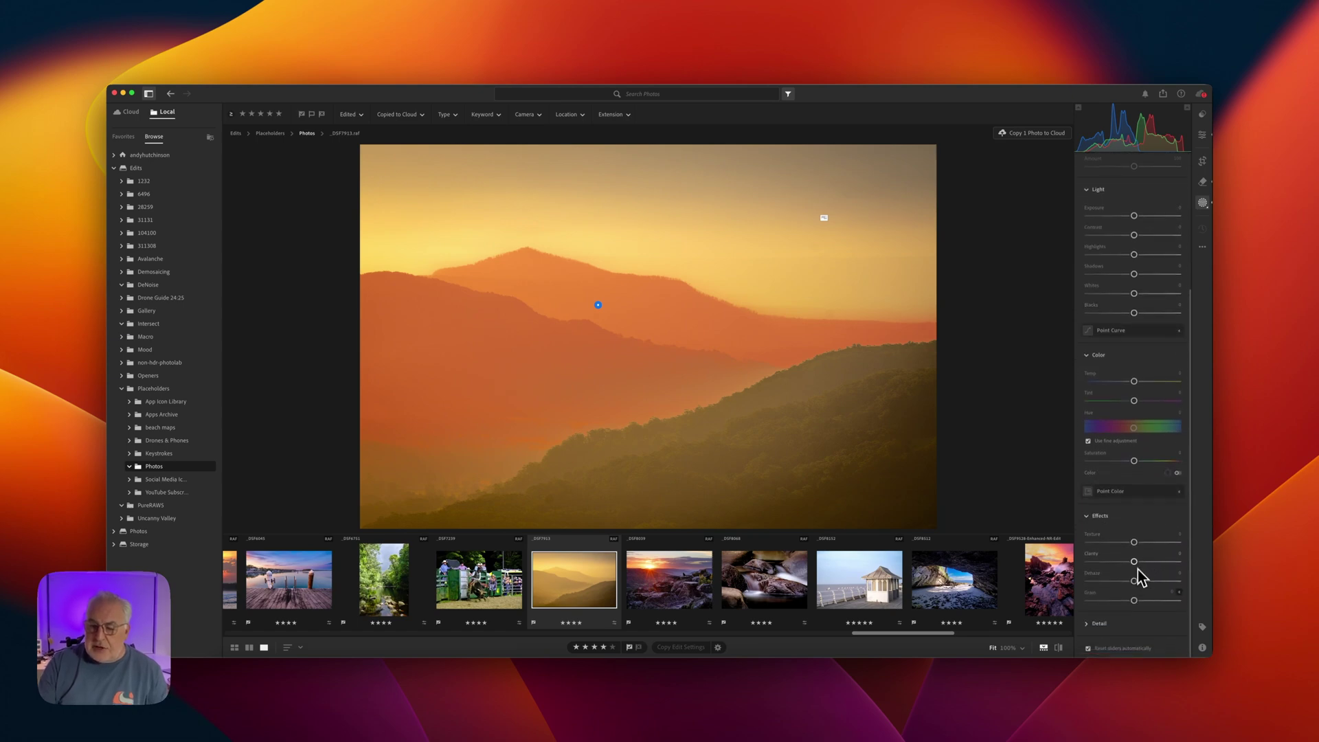
pyautogui.moveTo(1134, 543); pyautogui.dragTo(1149, 566)
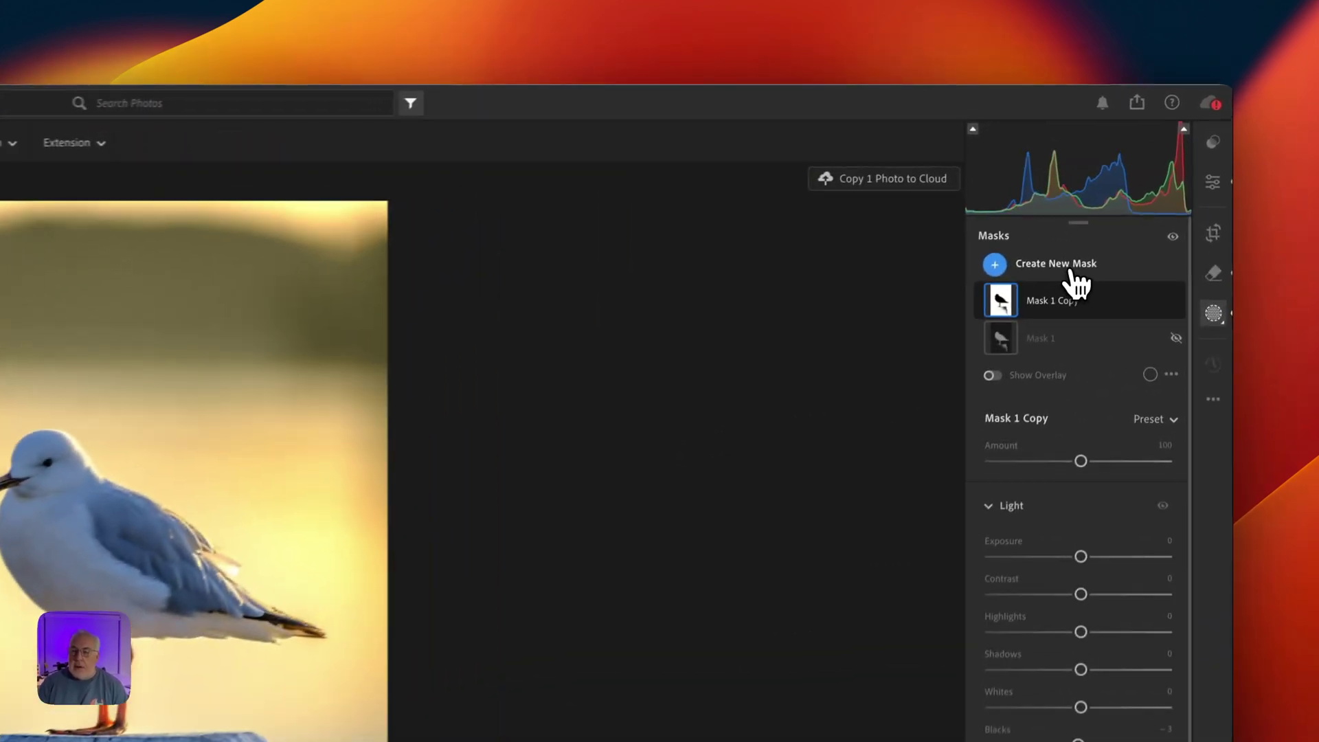
# Create a Subject mask on the seagull and intersect Mask 2 with a radial gradient on its head.
pyautogui.click(1128, 178)
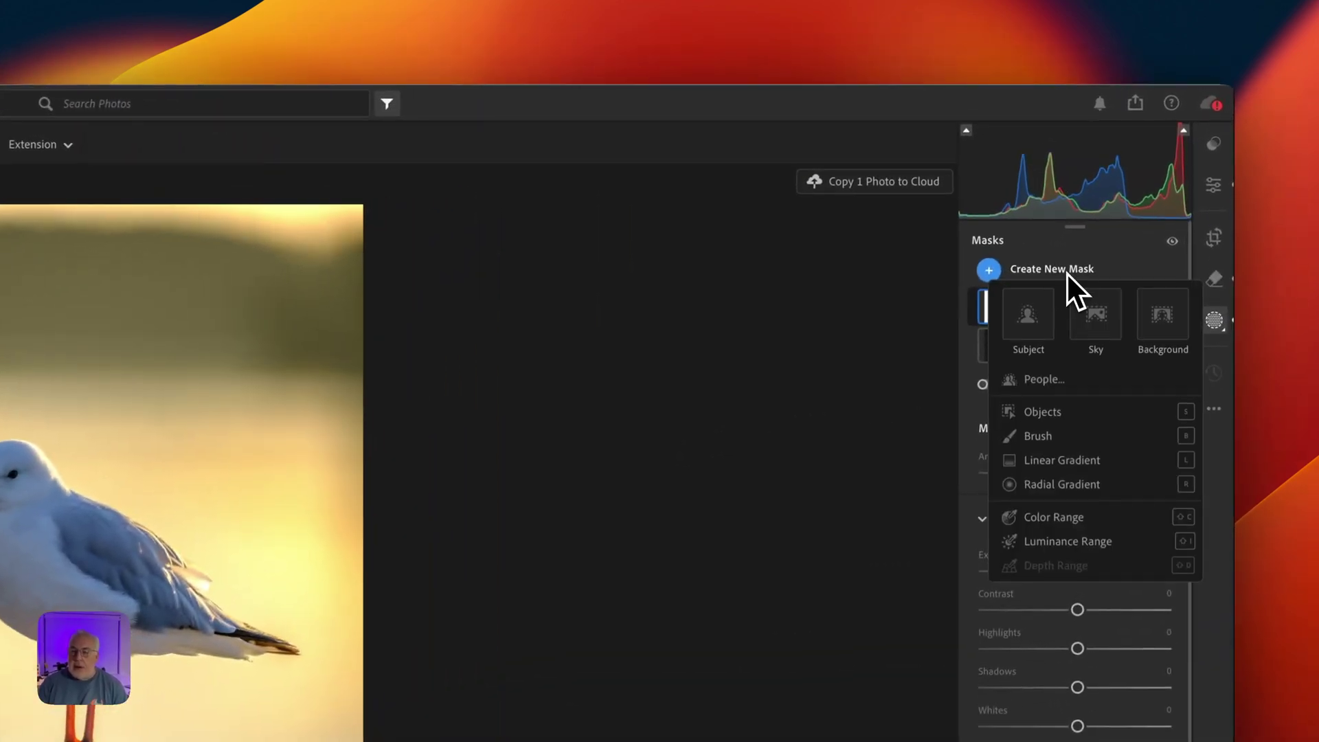
pyautogui.click(1035, 314)
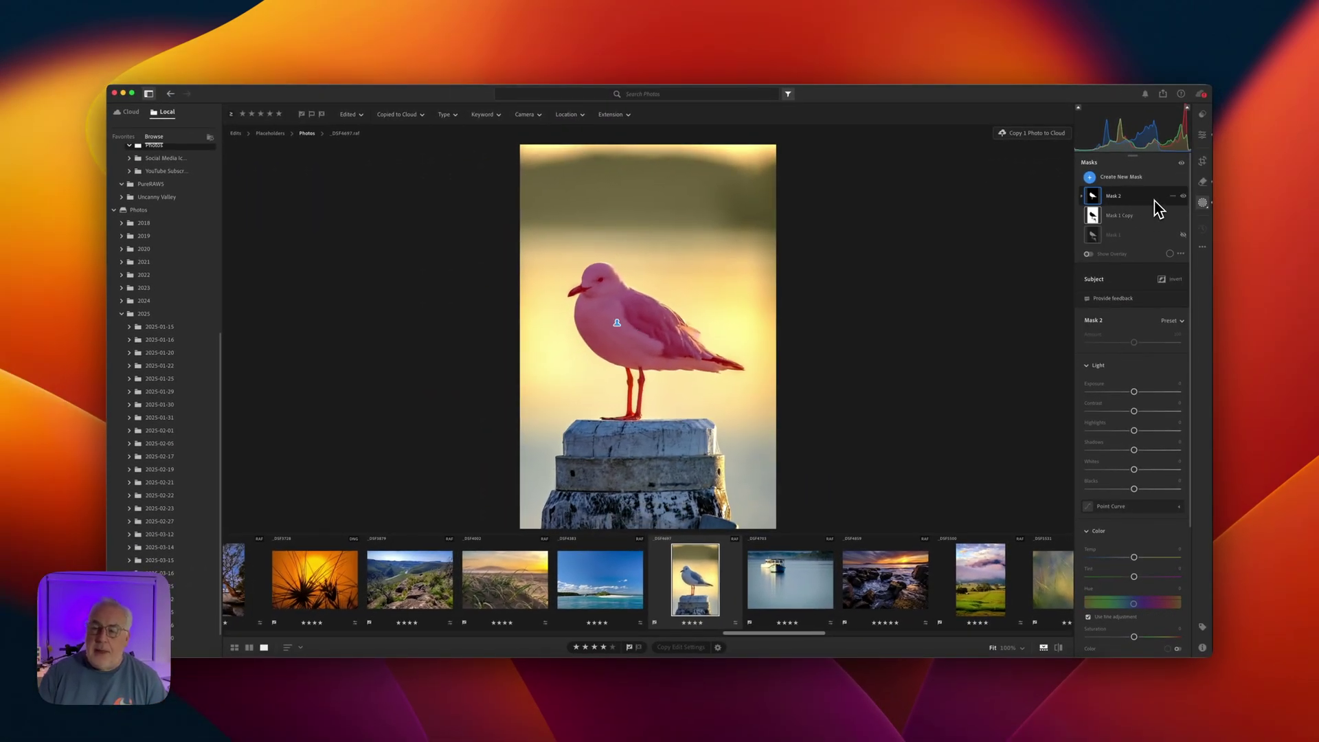
pyautogui.click(1174, 197)
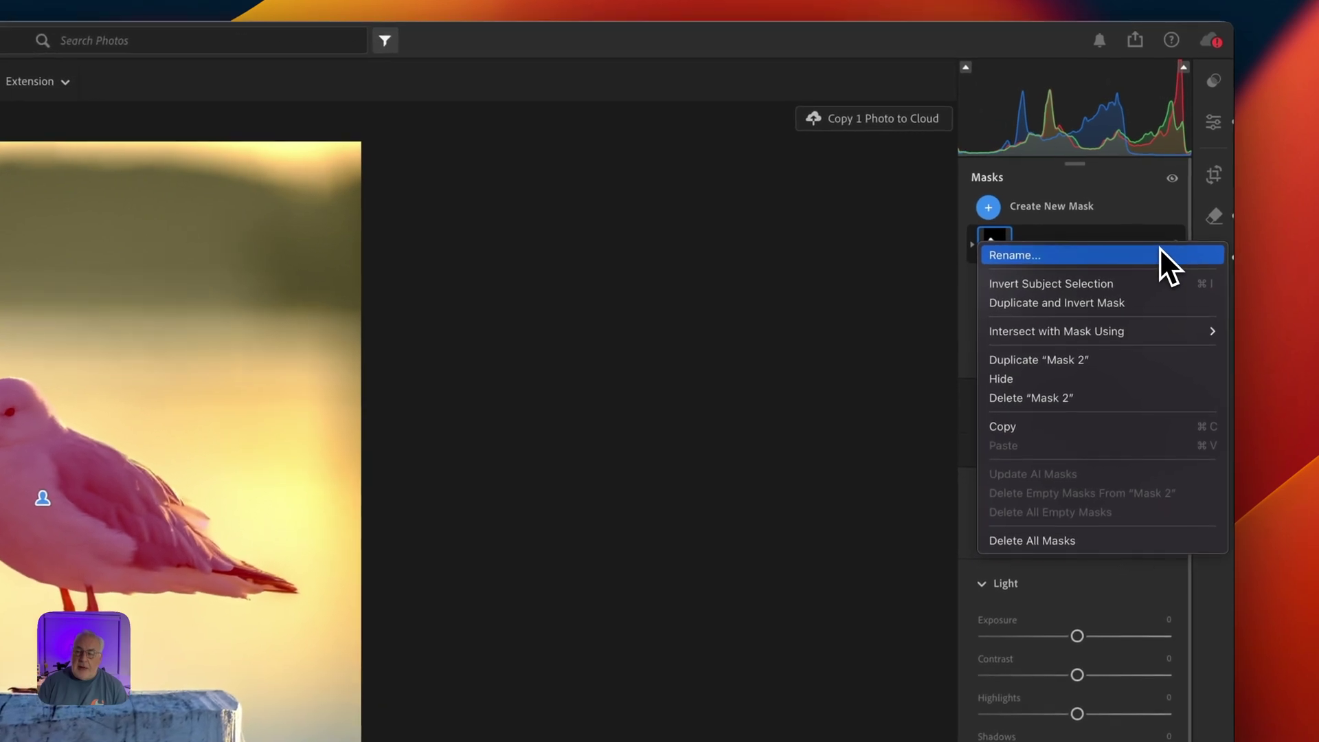
pyautogui.moveTo(1124, 329)
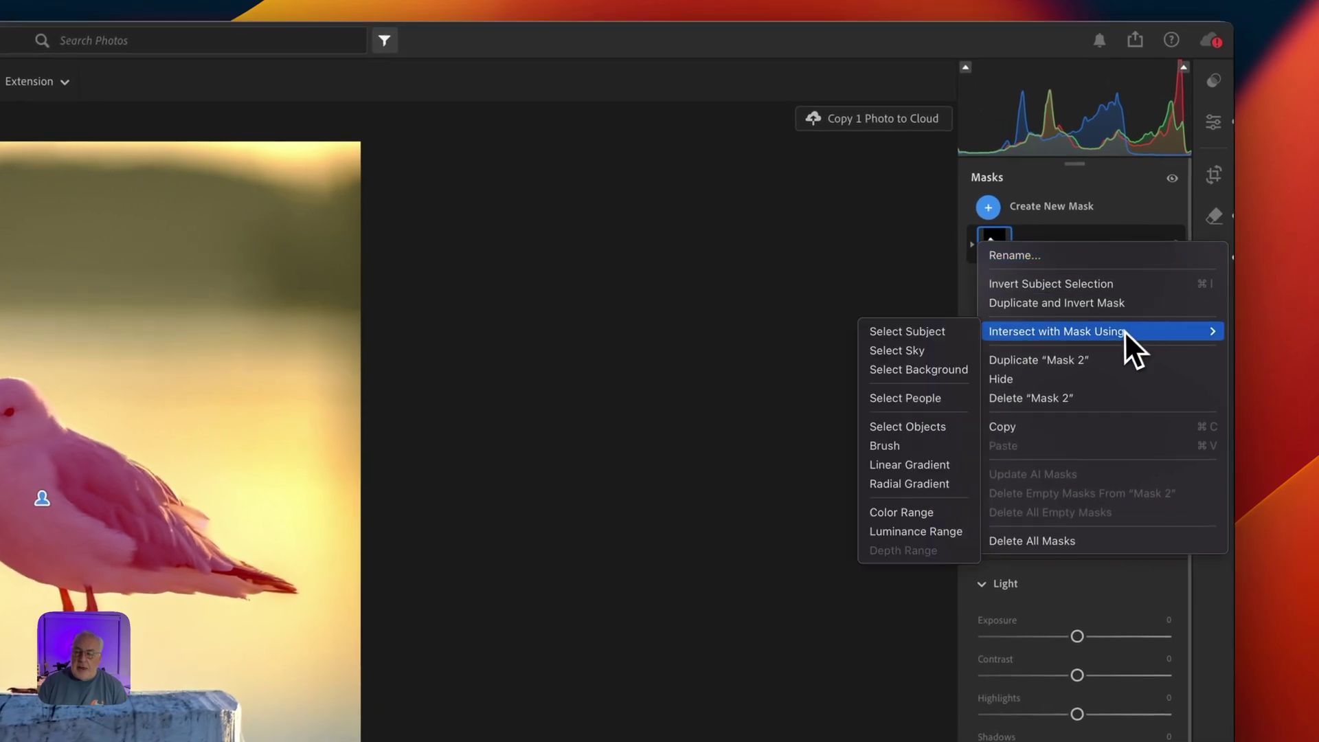
pyautogui.click(921, 484)
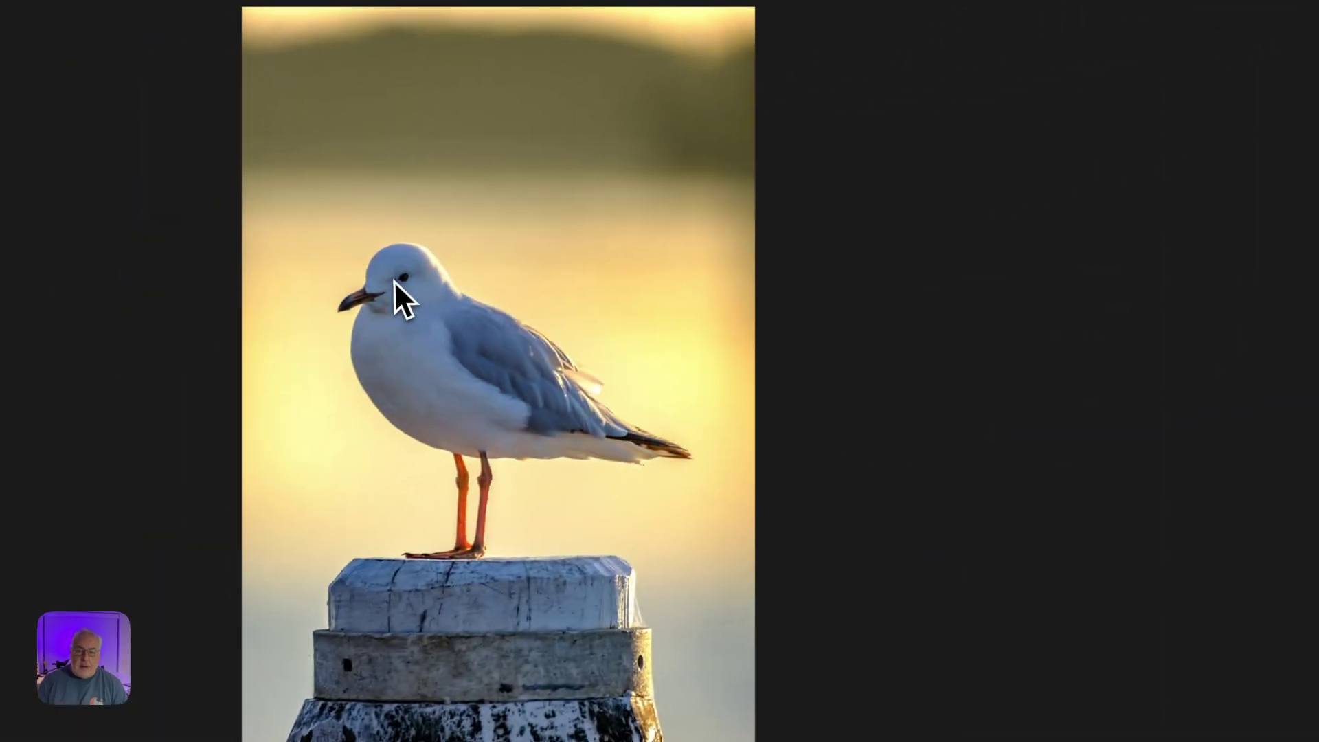
pyautogui.click(363, 289)
# Enlarge the radial gradient over the gull's body and set Mask 2's Exposure to +0.76.
pyautogui.moveTo(471, 352); pyautogui.dragTo(660, 353)
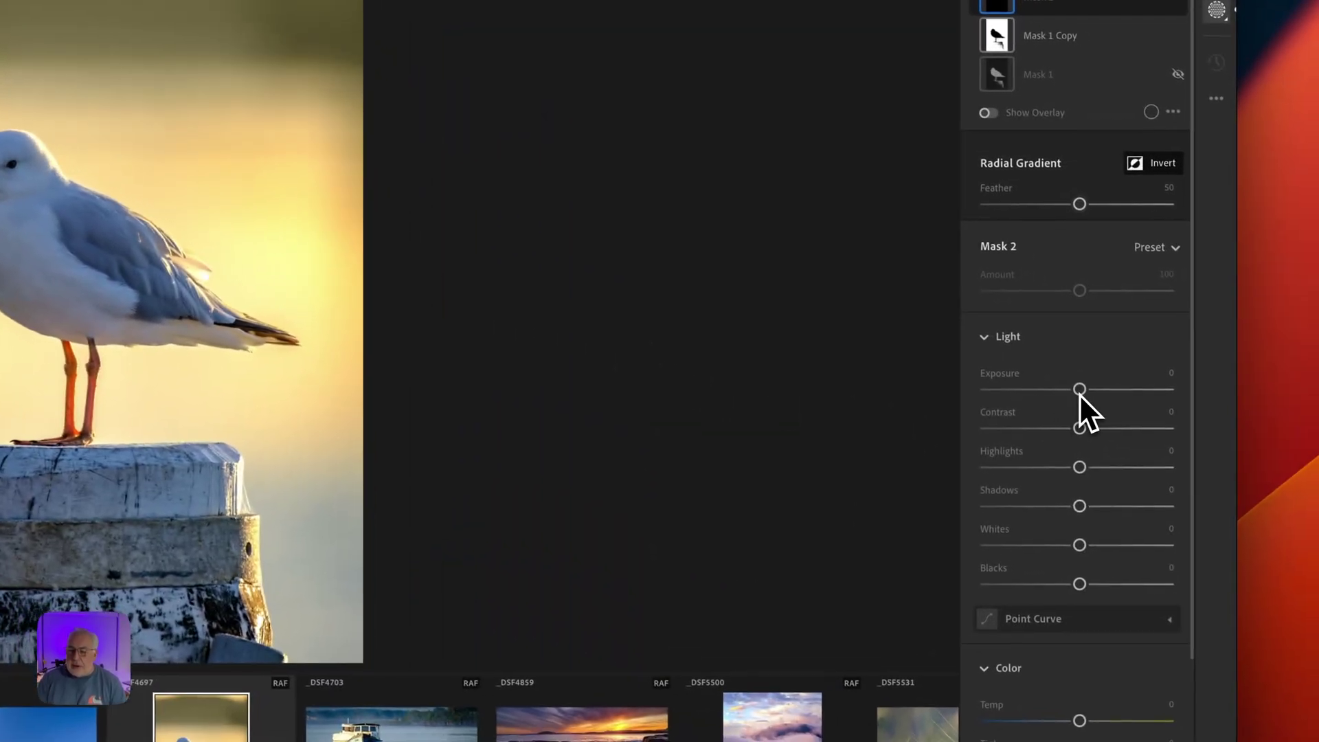
pyautogui.moveTo(1099, 395); pyautogui.dragTo(1142, 399)
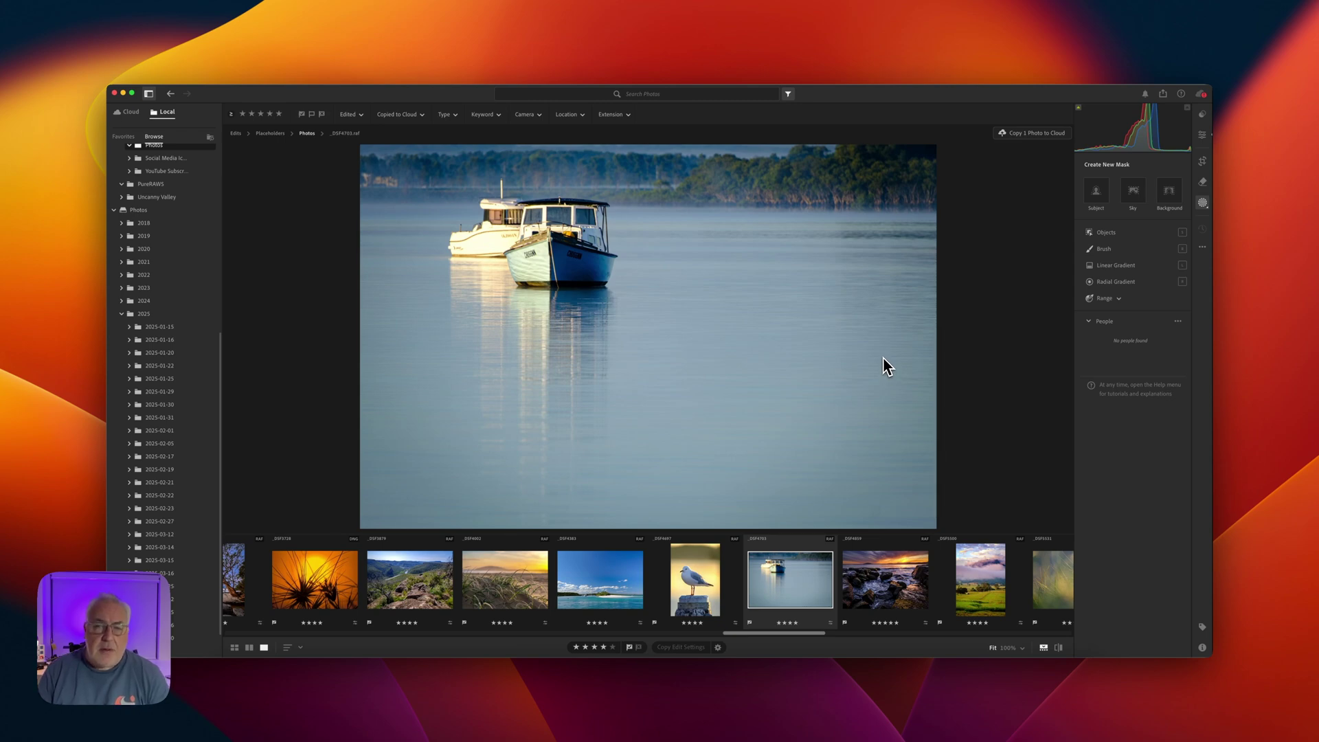
# Paint an Object selection over the nearer blue boat to create Mask 1.
pyautogui.hotkey('shift', 'o')
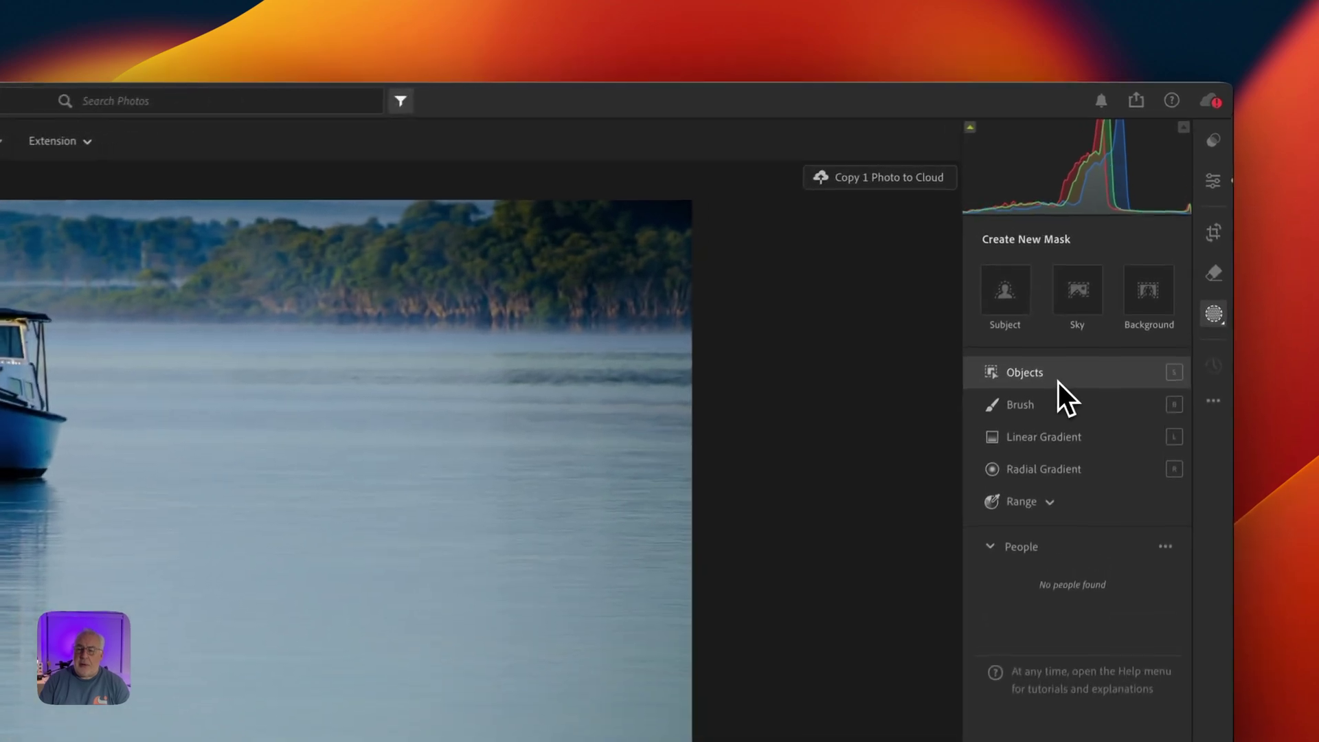
pyautogui.click(1120, 234)
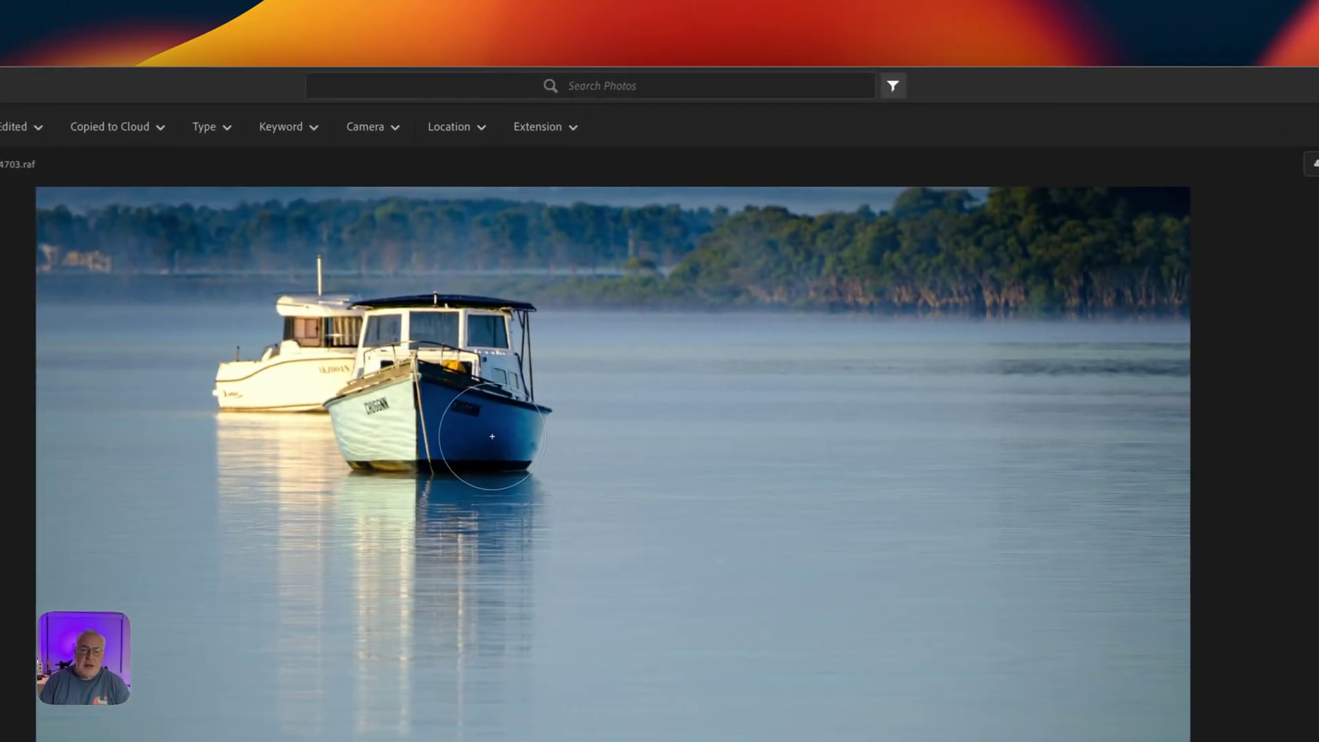
pyautogui.moveTo(521, 439)
pyautogui.mouseDown()
pyautogui.moveTo(507, 321)
pyautogui.moveTo(403, 368)
pyautogui.moveTo(444, 370)
pyautogui.moveTo(374, 415)
pyautogui.moveTo(510, 459)
pyautogui.mouseUp()
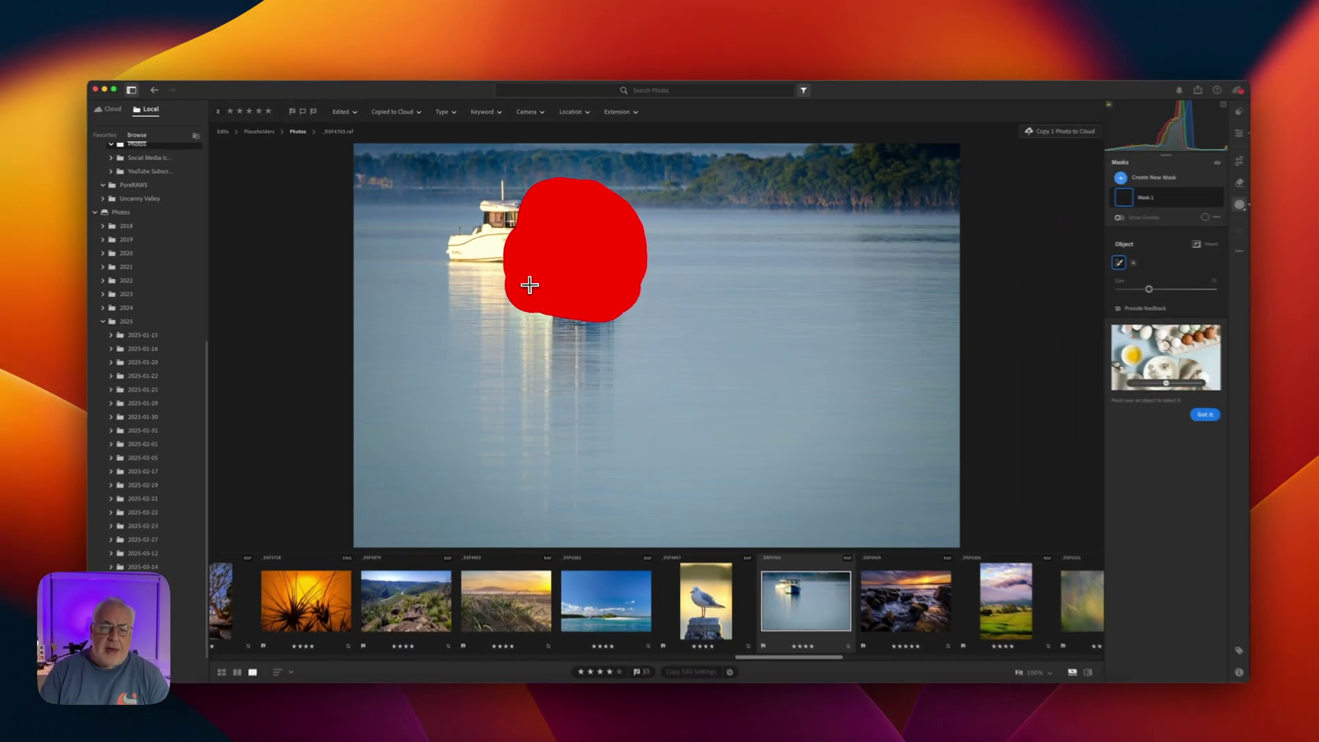
pyautogui.moveTo(558, 201); pyautogui.dragTo(568, 204)
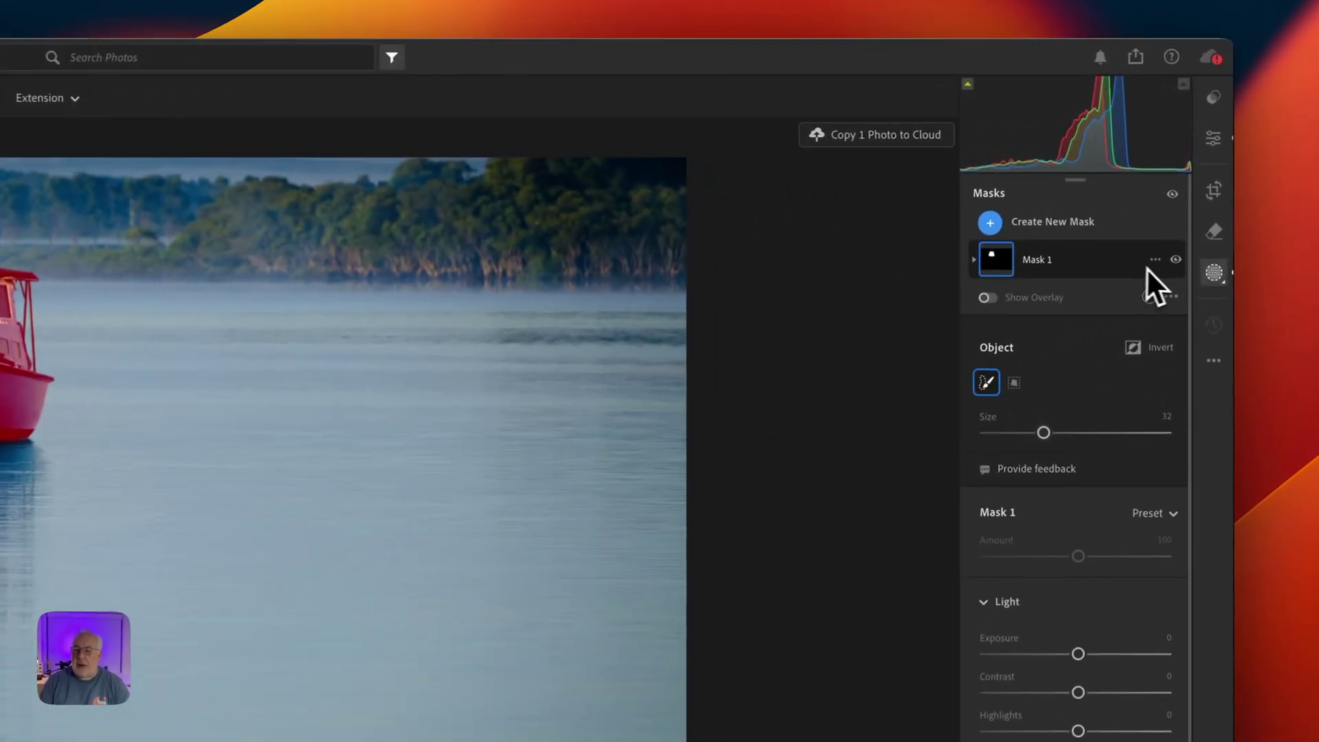
# Intersect Mask 1 with a linear gradient across the boat's side and lower Exposure to -0.92.
pyautogui.click(1173, 198)
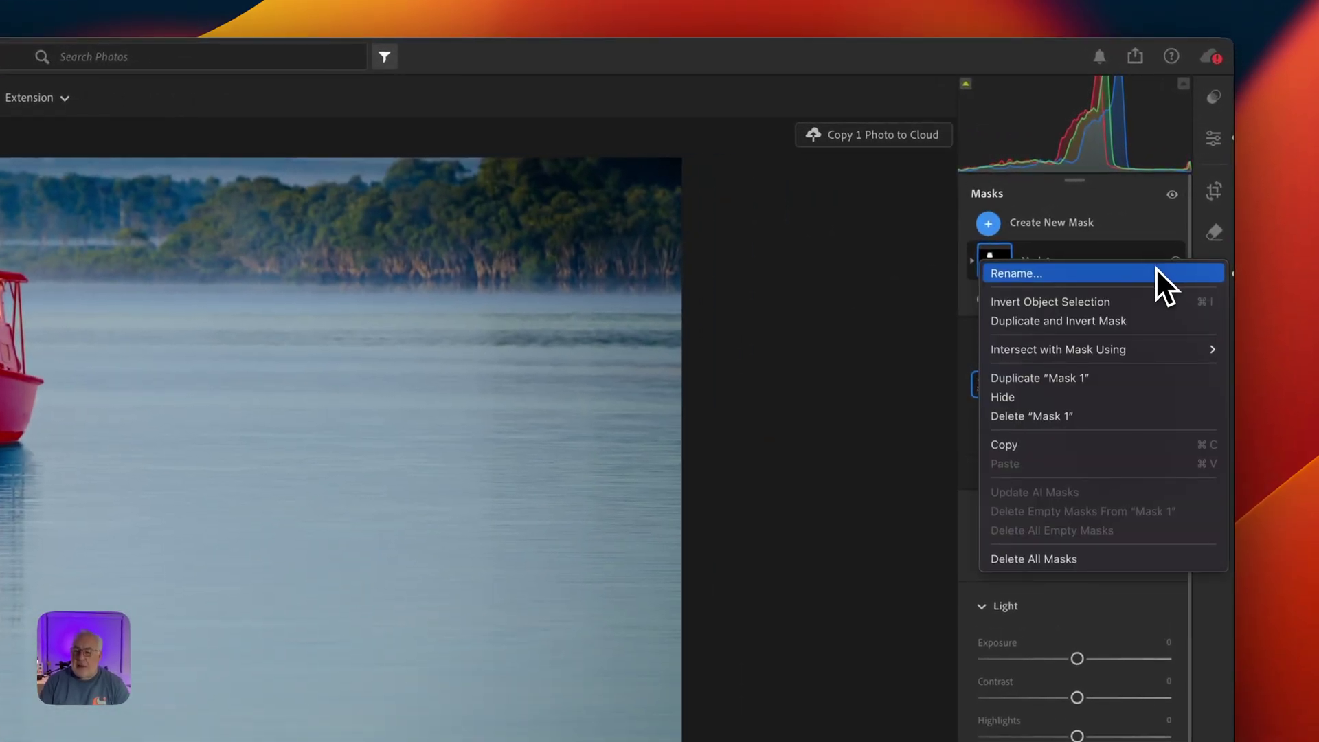
pyautogui.moveTo(1113, 348)
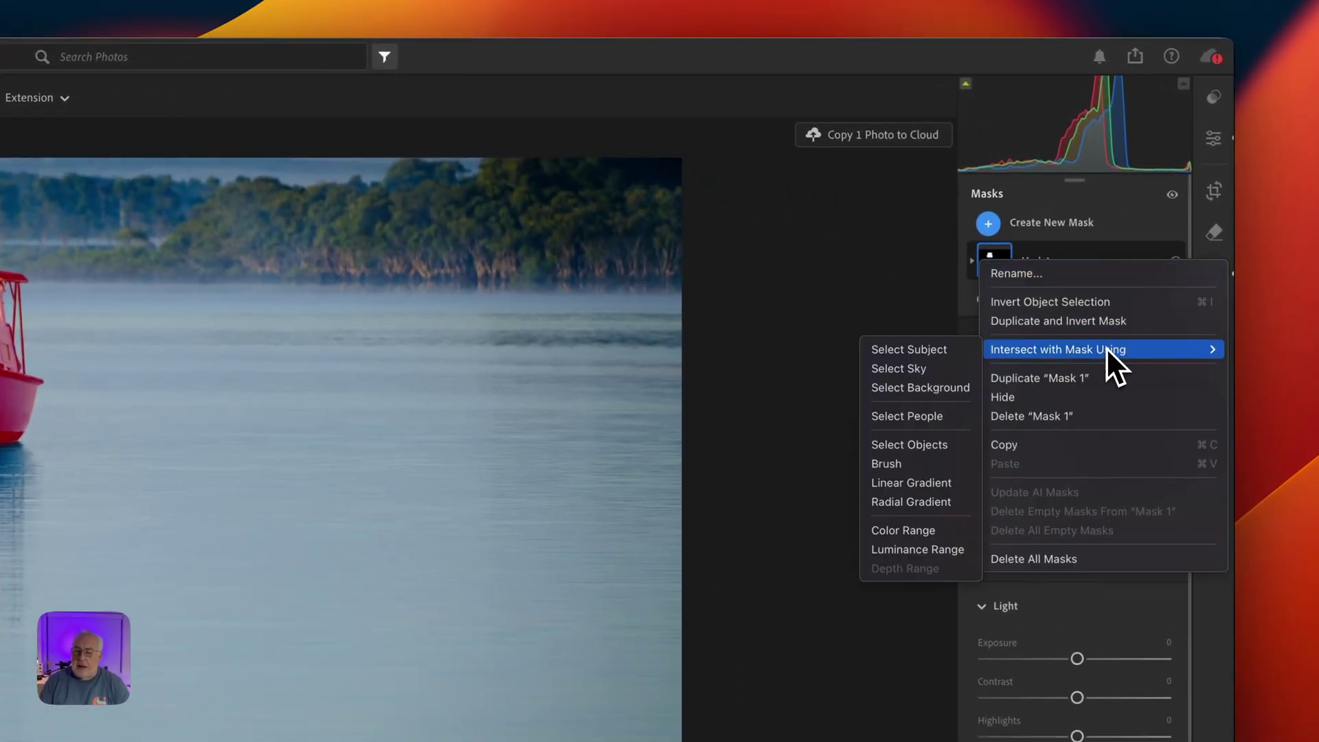
pyautogui.click(925, 483)
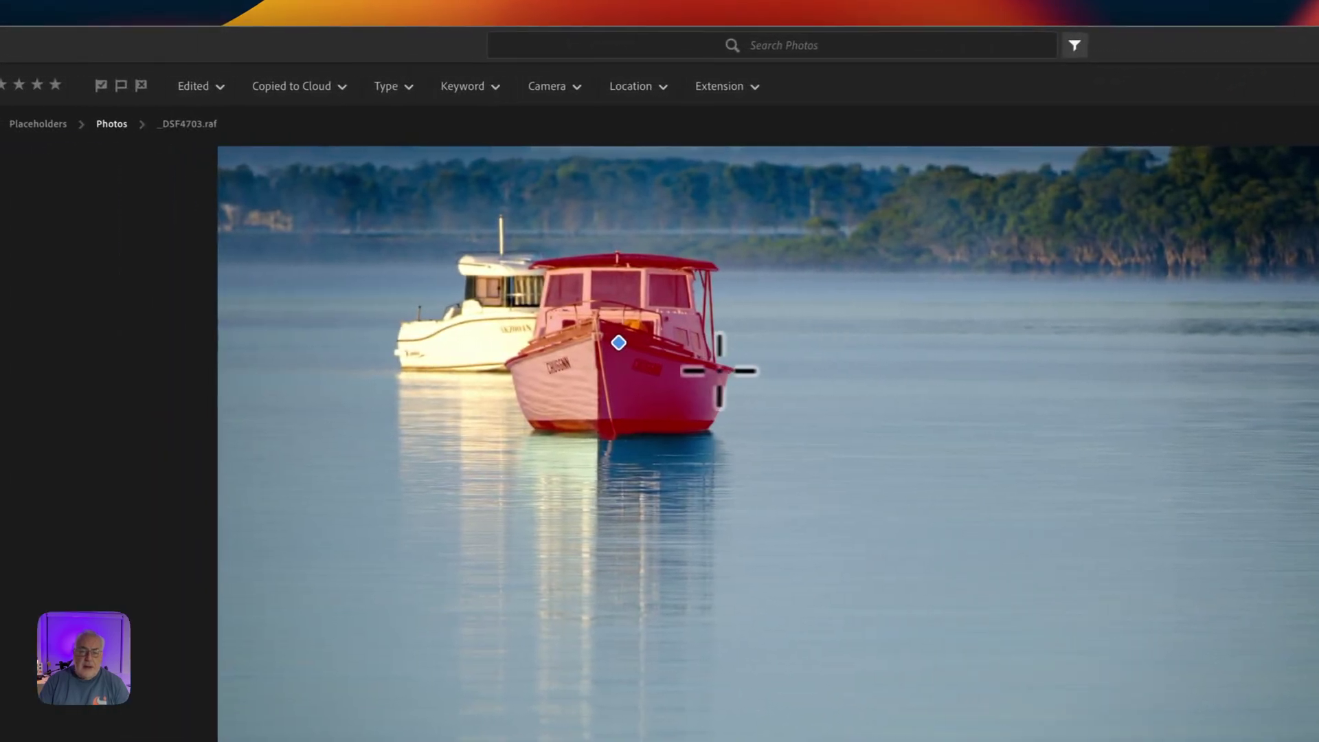
pyautogui.moveTo(661, 371); pyautogui.dragTo(539, 363)
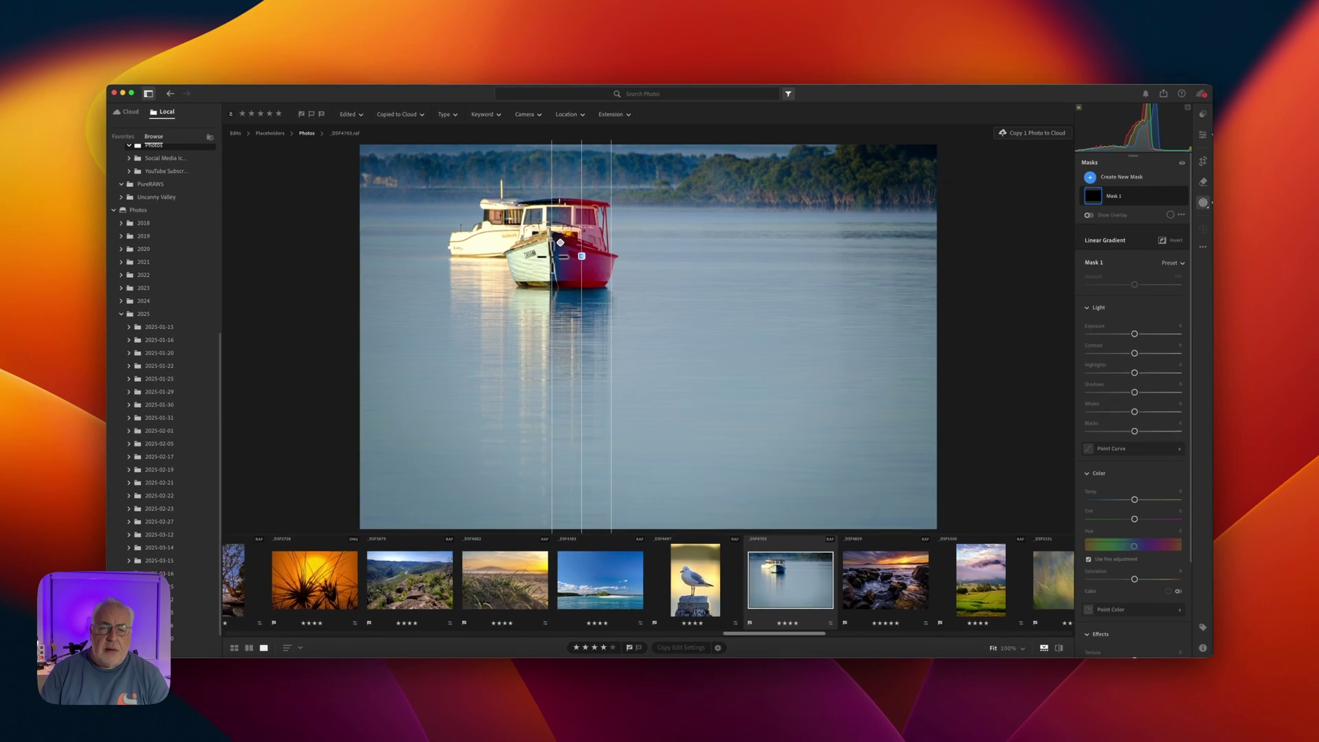
pyautogui.moveTo(583, 257); pyautogui.dragTo(588, 256)
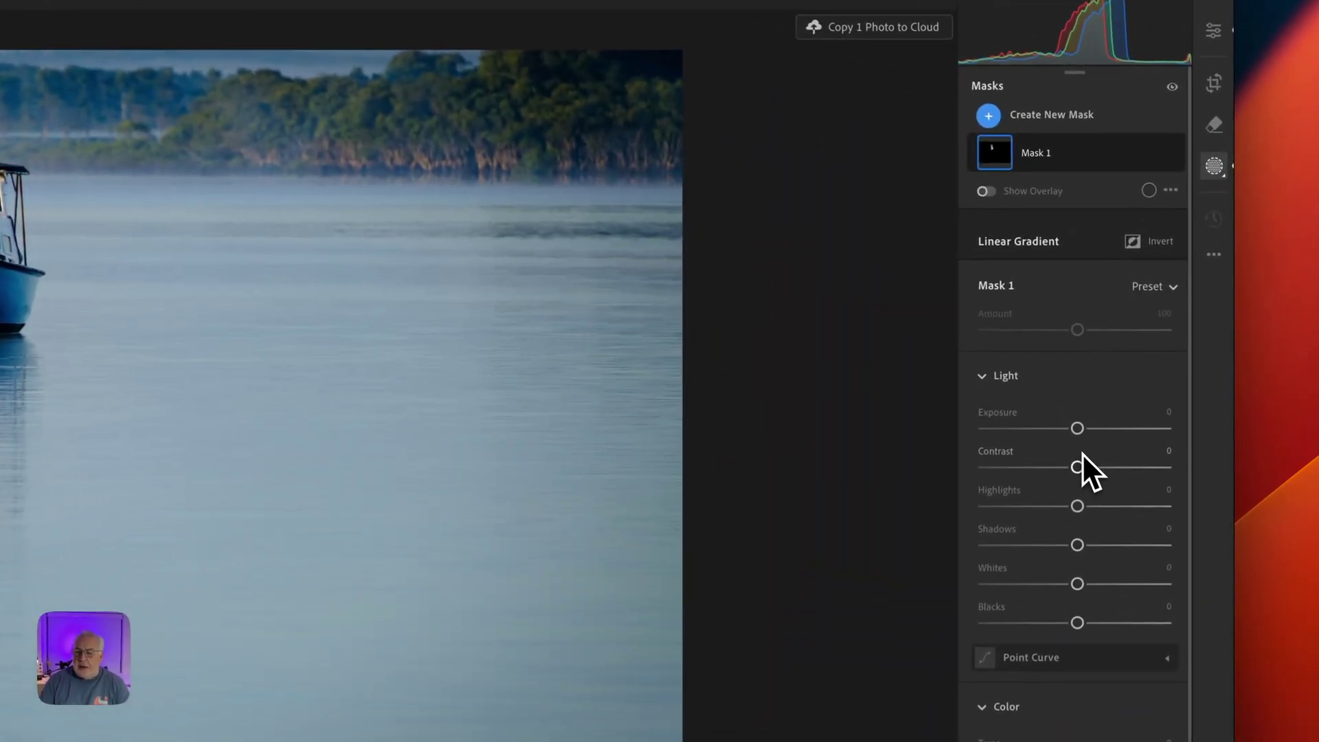
pyautogui.moveTo(1077, 433); pyautogui.dragTo(1073, 432)
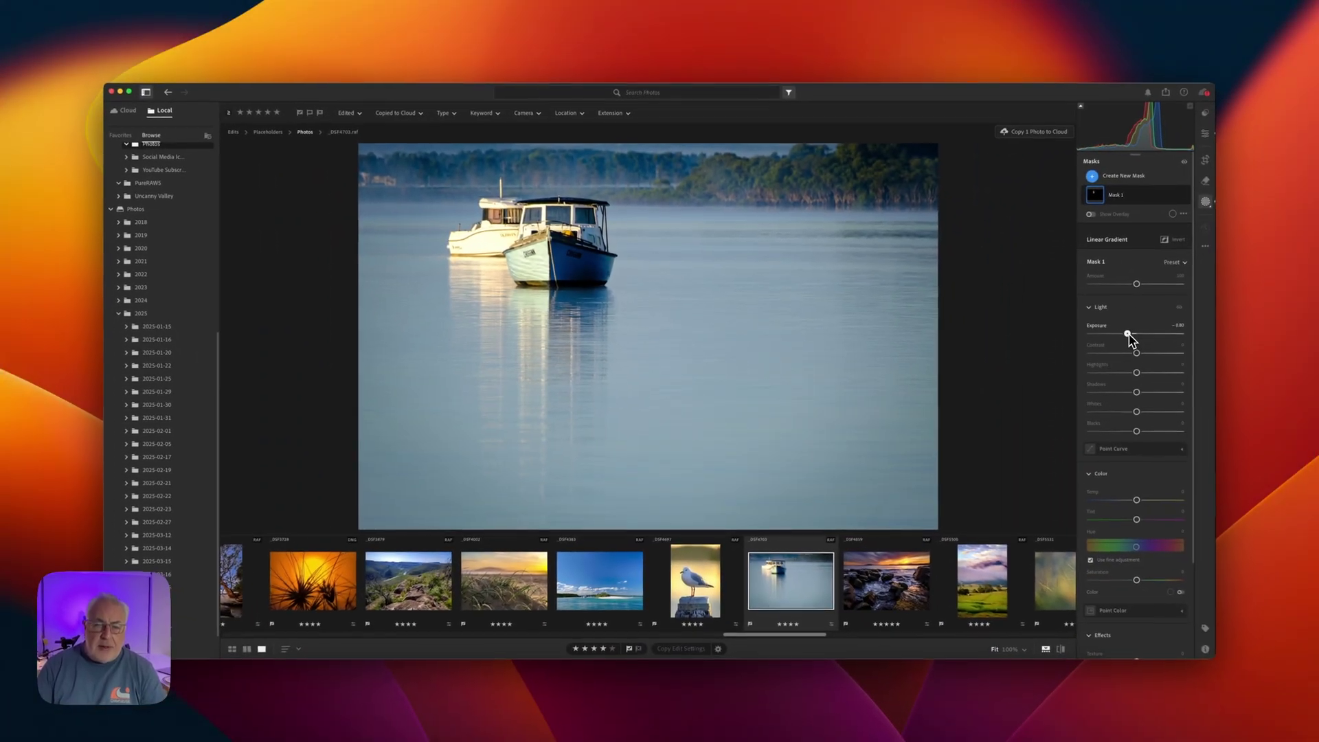
pyautogui.moveTo(1127, 336); pyautogui.dragTo(1124, 335)
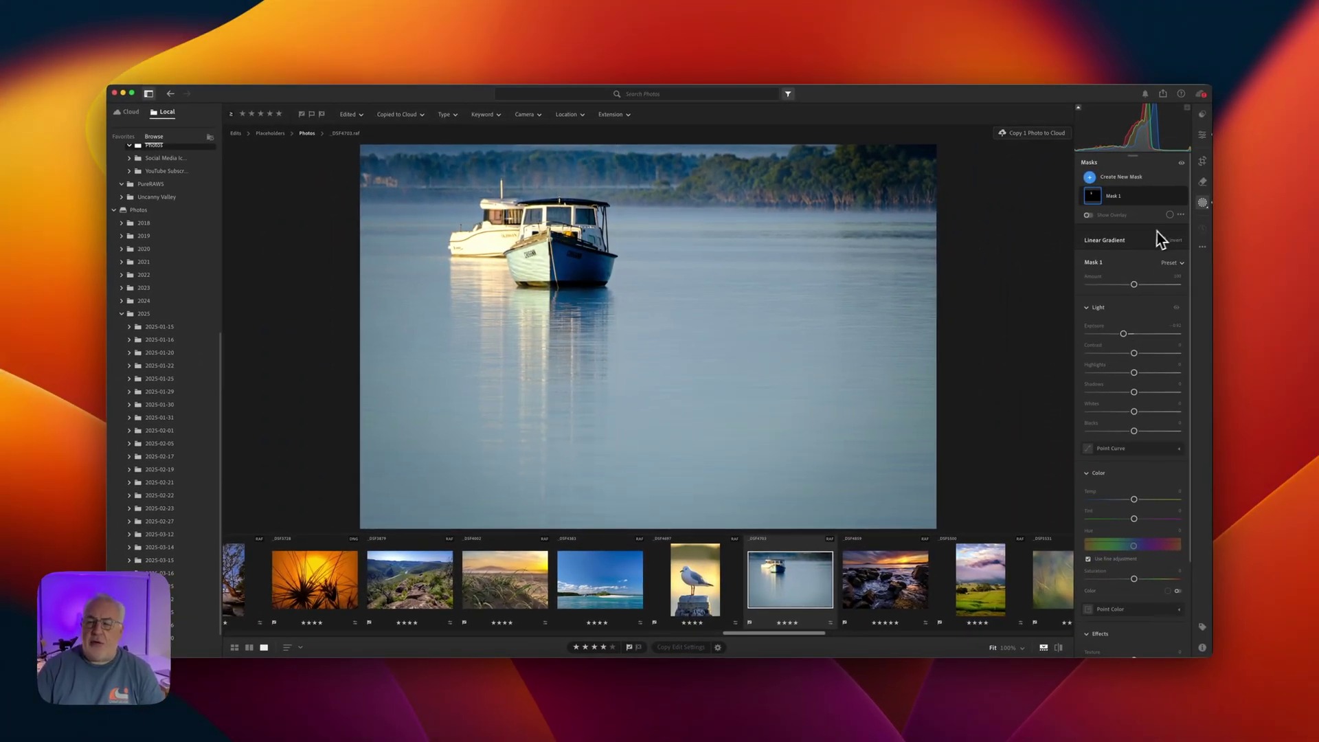
# Expand Mask 1 to show its component masks.
pyautogui.click(1140, 200)
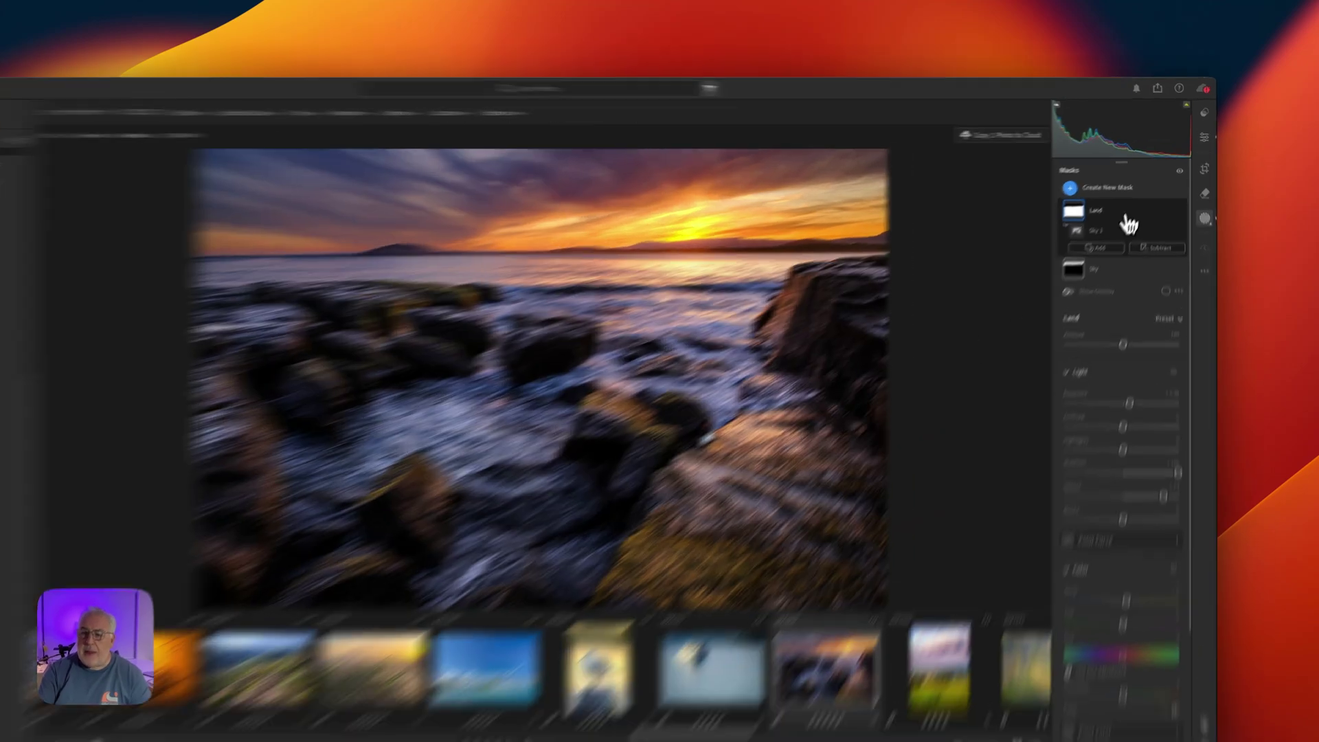
# Add a Luminance Range mask sampled from the shoreline rocks and tighten its range handles.
pyautogui.click(1075, 188)
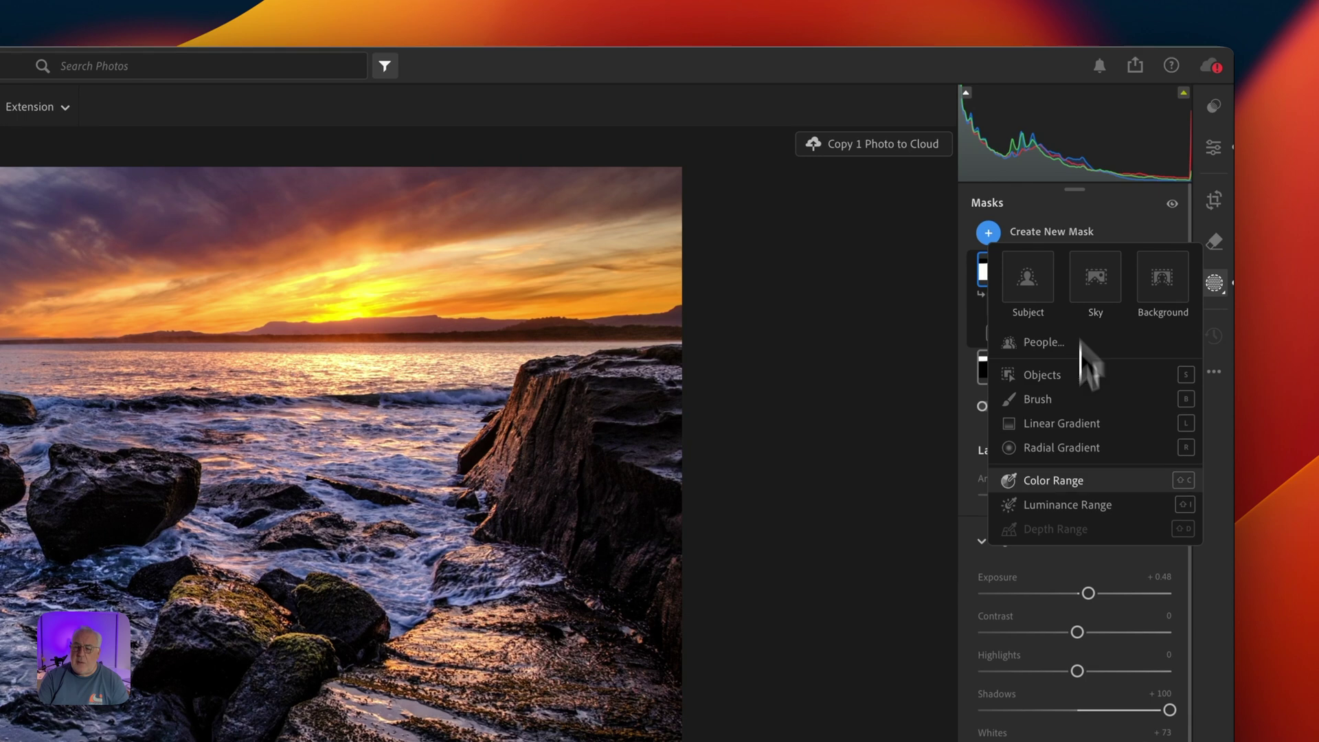
pyautogui.click(1073, 508)
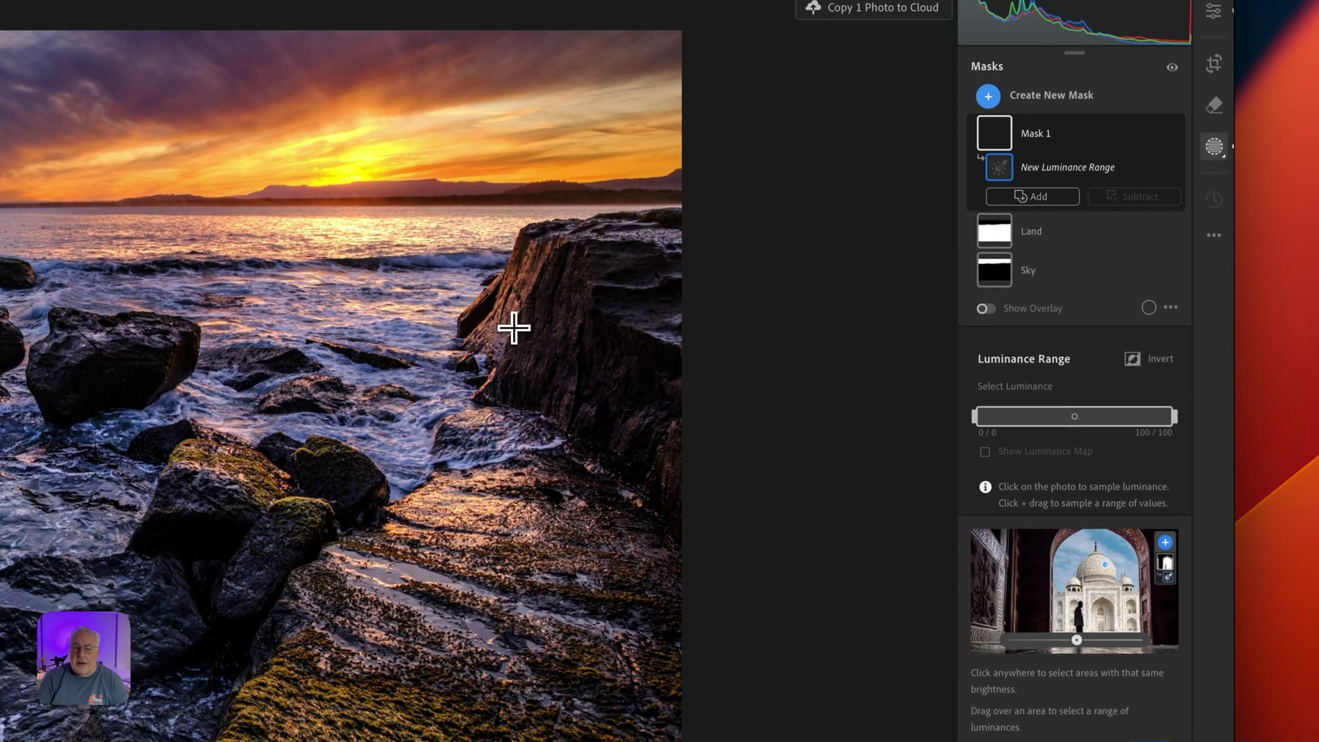
pyautogui.click(512, 326)
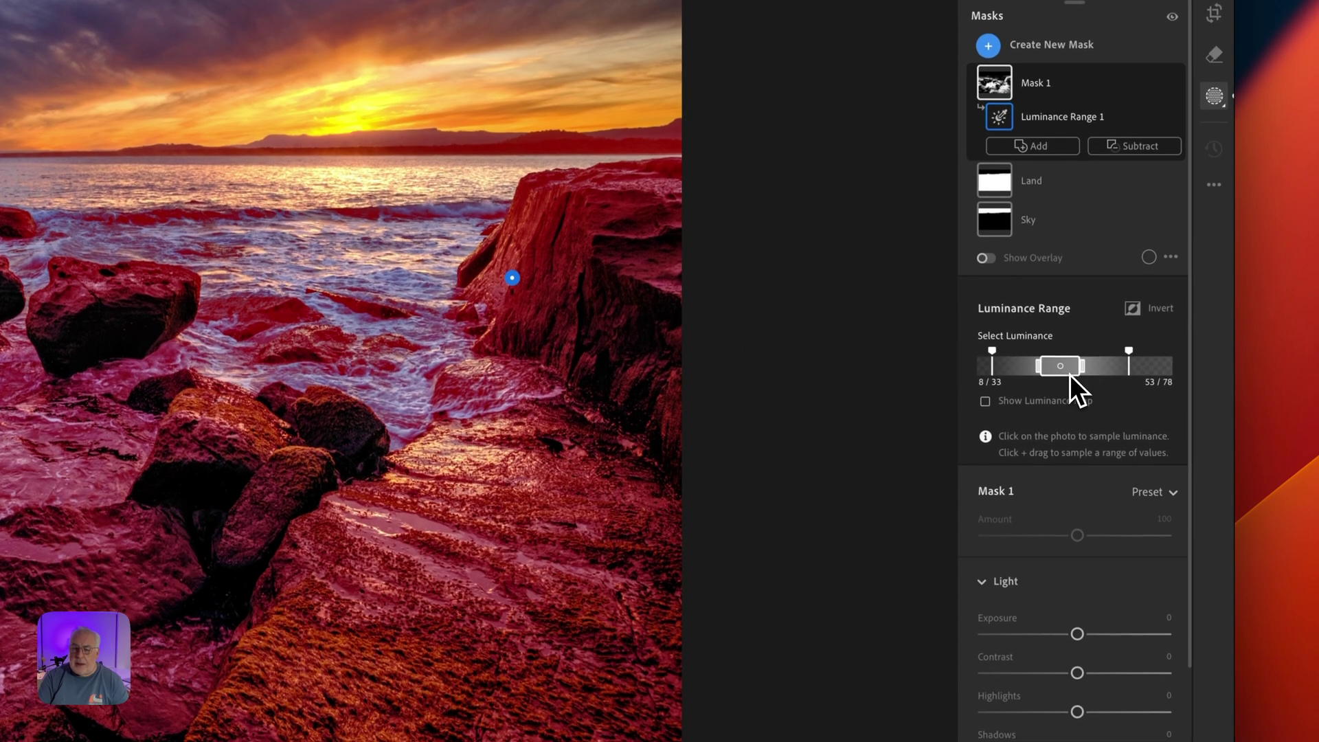
pyautogui.moveTo(1069, 374); pyautogui.dragTo(1062, 370)
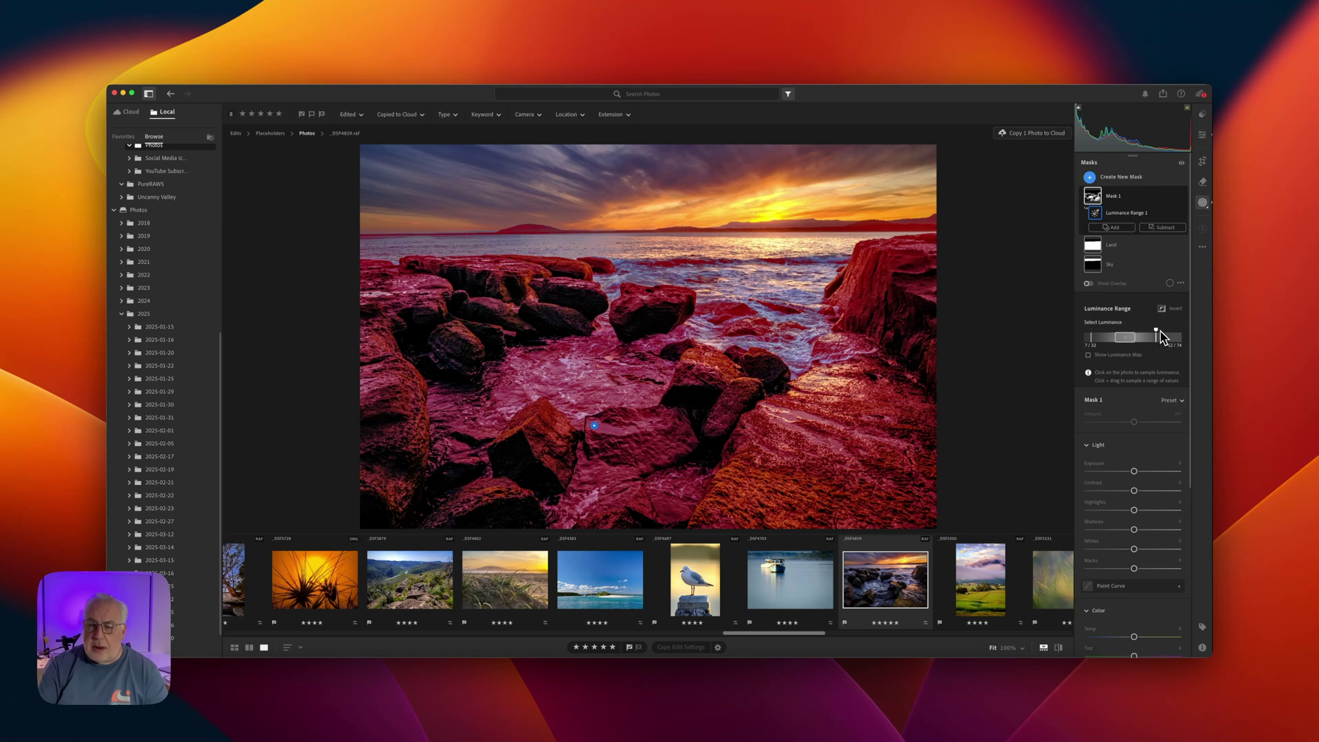
pyautogui.moveTo(1160, 332); pyautogui.dragTo(1123, 339)
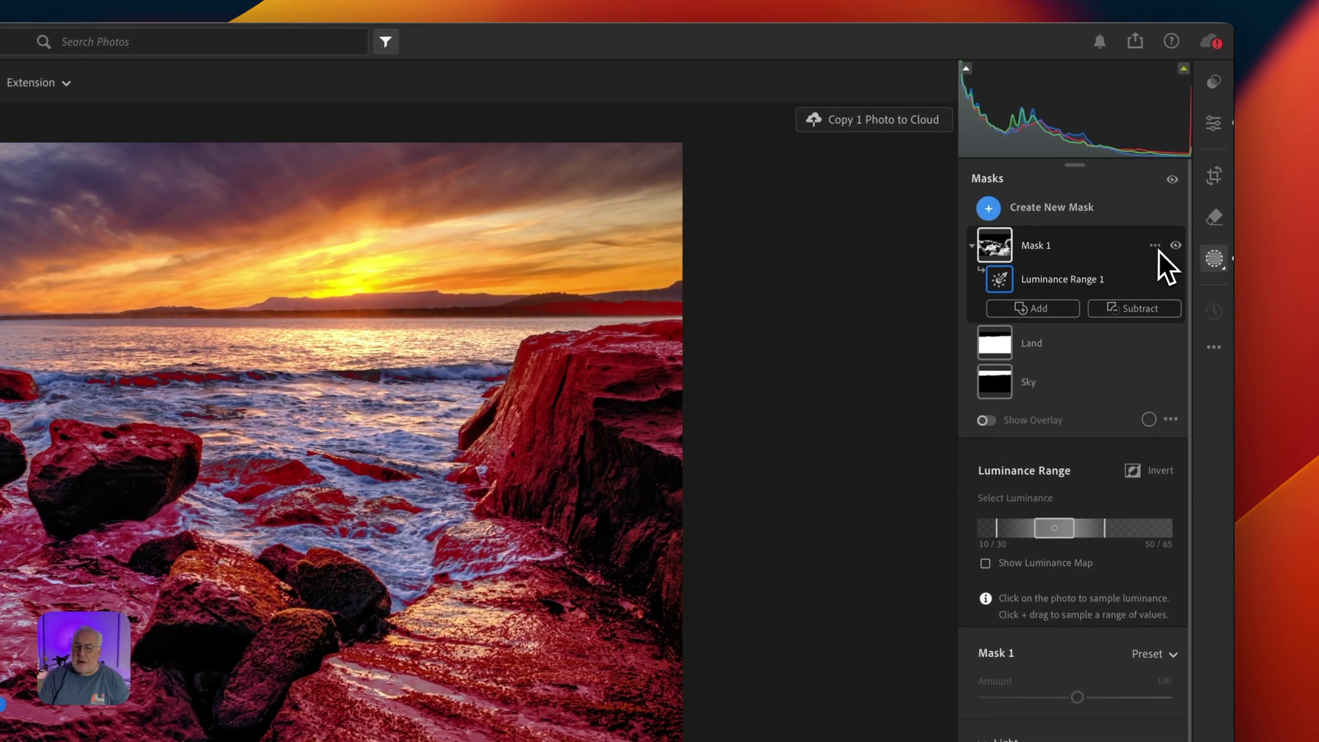
# Intersect Mask 1 with a tall radial-gradient ellipse positioned over the right-hand rocks.
pyautogui.click(1174, 198)
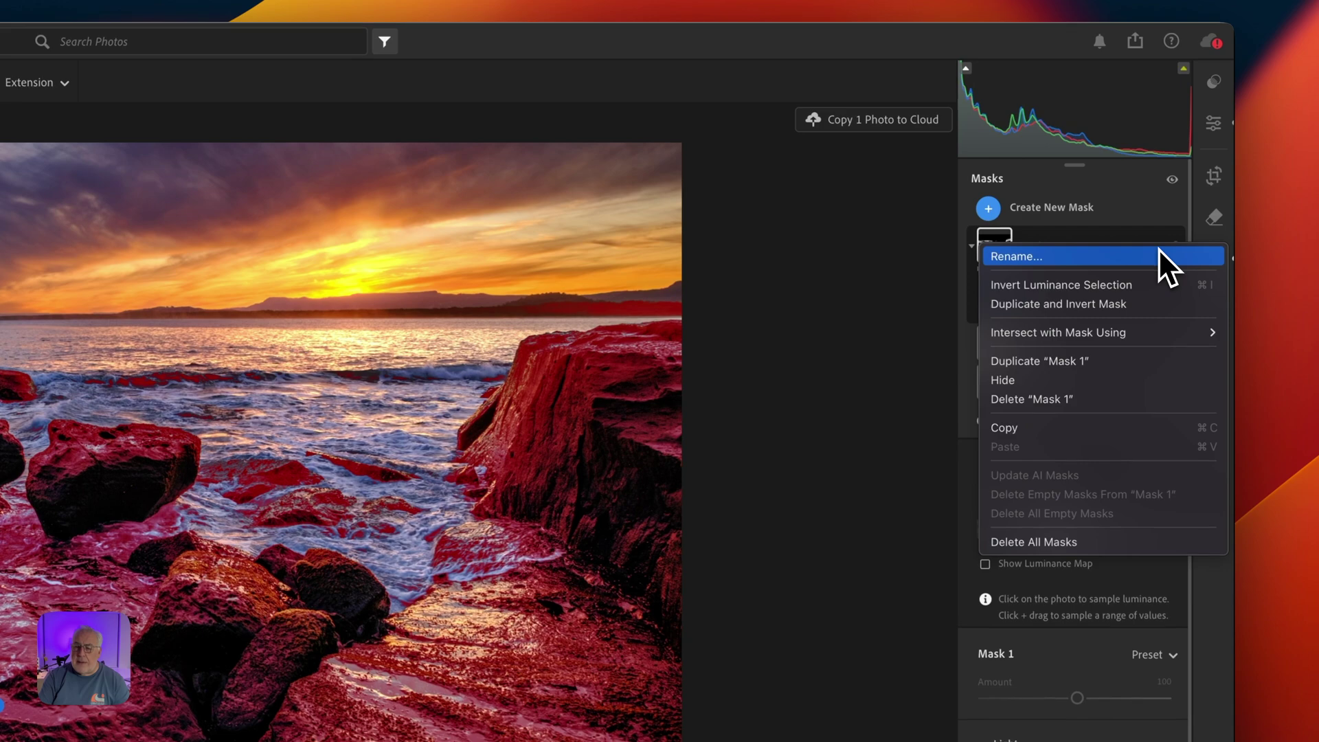
pyautogui.moveTo(1126, 332)
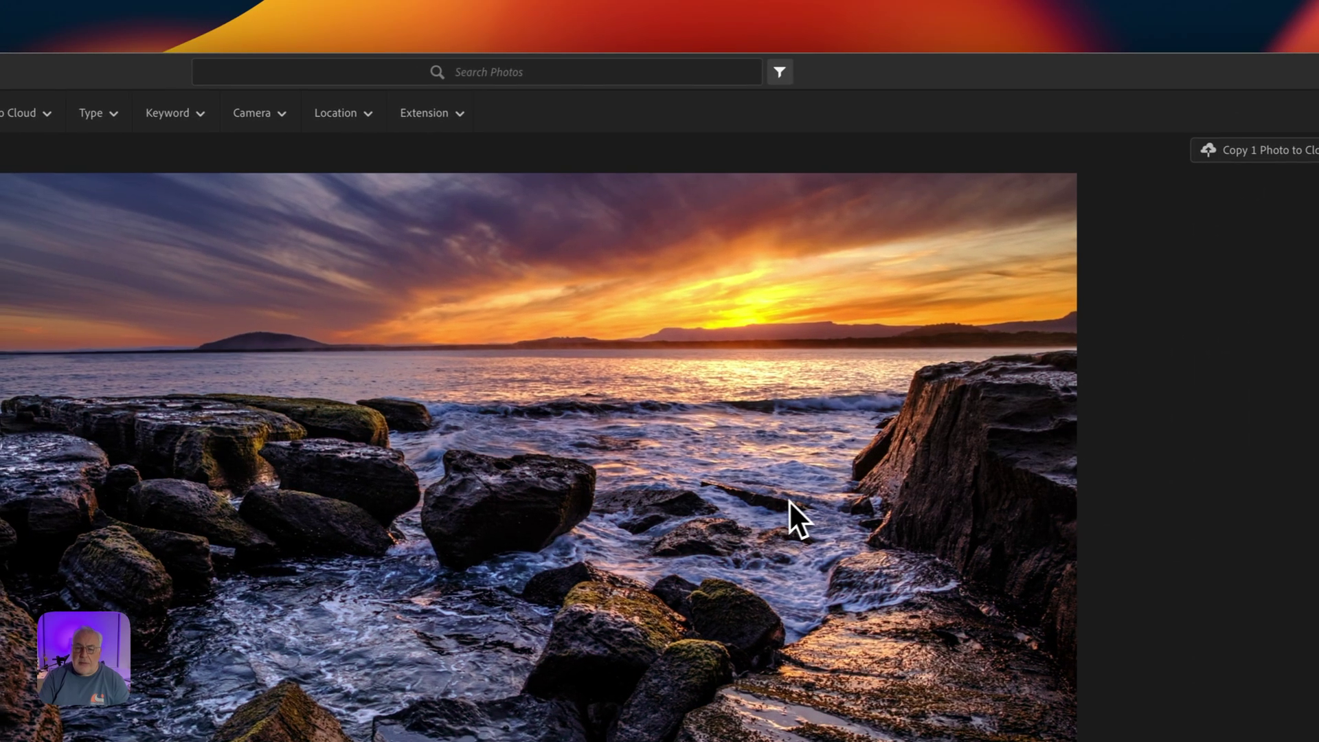
pyautogui.moveTo(789, 500); pyautogui.dragTo(373, 228)
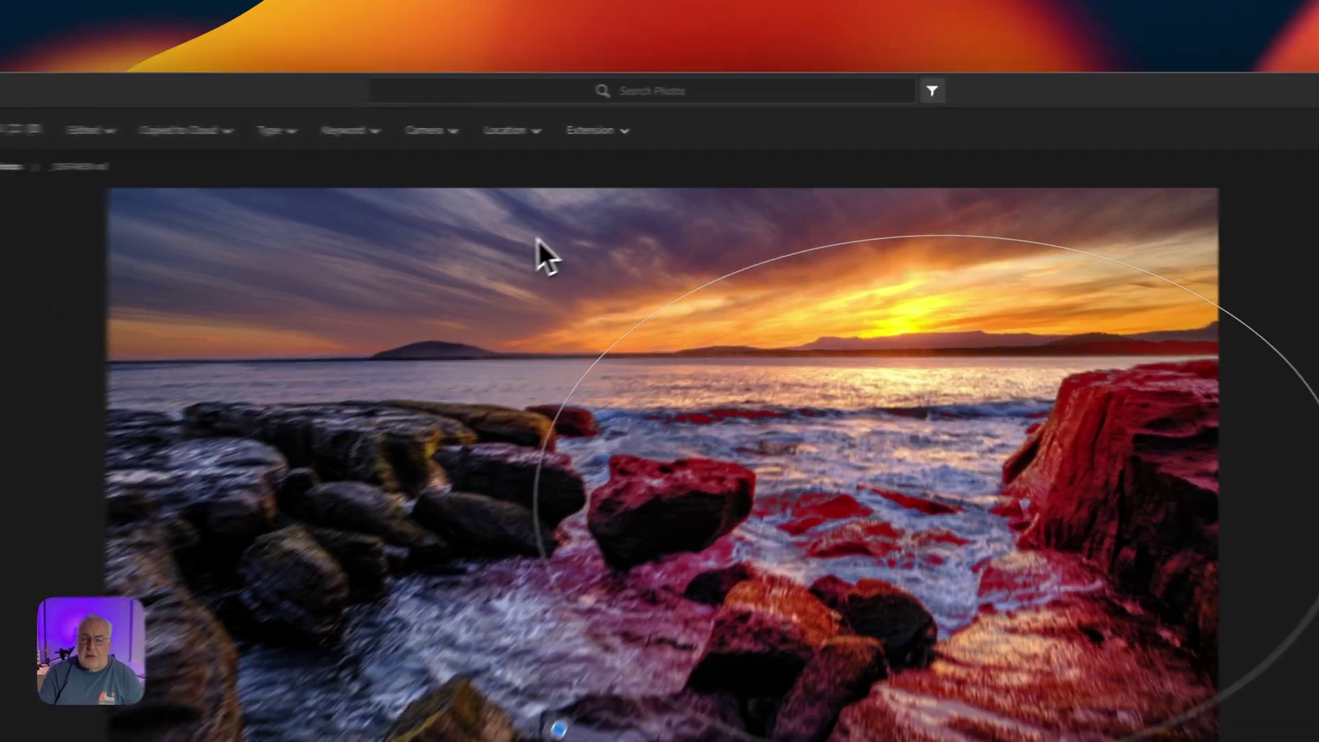
pyautogui.moveTo(538, 240); pyautogui.dragTo(632, 207)
pyautogui.moveTo(634, 157)
pyautogui.mouseDown()
pyautogui.moveTo(612, 183)
pyautogui.moveTo(636, 136)
pyautogui.mouseUp()
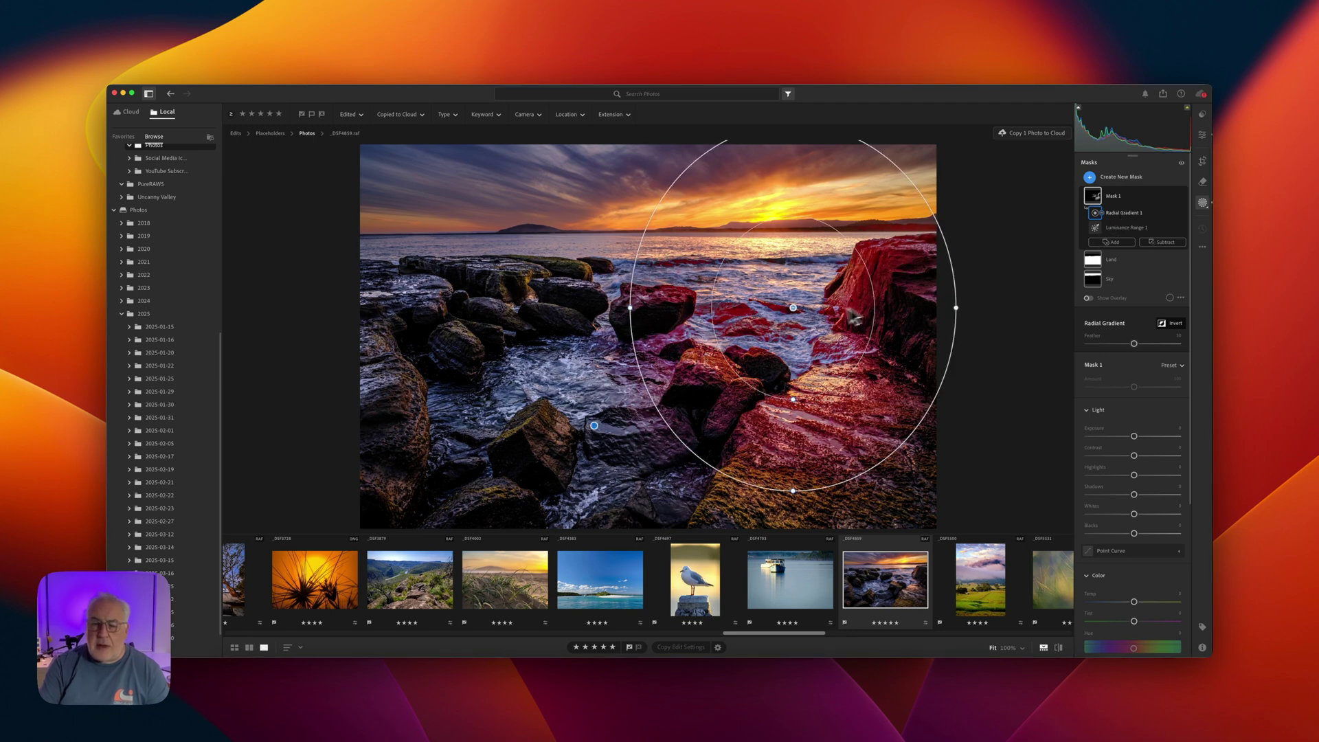
pyautogui.moveTo(792, 307)
pyautogui.mouseDown()
pyautogui.moveTo(771, 295)
pyautogui.moveTo(773, 313)
pyautogui.moveTo(639, 328)
pyautogui.moveTo(552, 299)
pyautogui.moveTo(570, 384)
pyautogui.moveTo(803, 316)
pyautogui.moveTo(851, 280)
pyautogui.moveTo(817, 355)
pyautogui.moveTo(804, 299)
pyautogui.moveTo(753, 301)
pyautogui.moveTo(789, 295)
pyautogui.moveTo(806, 312)
pyautogui.moveTo(810, 292)
pyautogui.moveTo(822, 337)
pyautogui.moveTo(808, 324)
pyautogui.mouseUp()
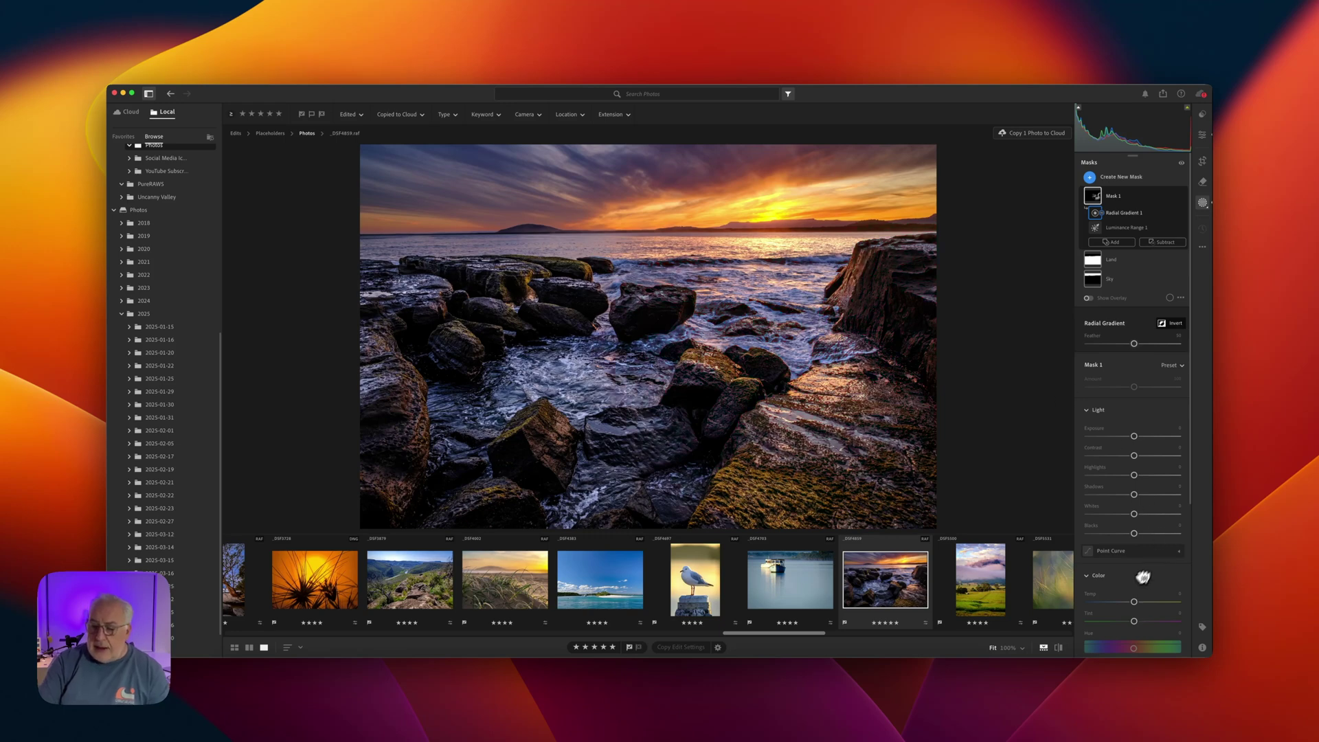
# Raise Mask 1's Temp to warm the sunlit rocks, then ease it back slightly.
pyautogui.moveTo(1136, 602); pyautogui.dragTo(1136, 602)
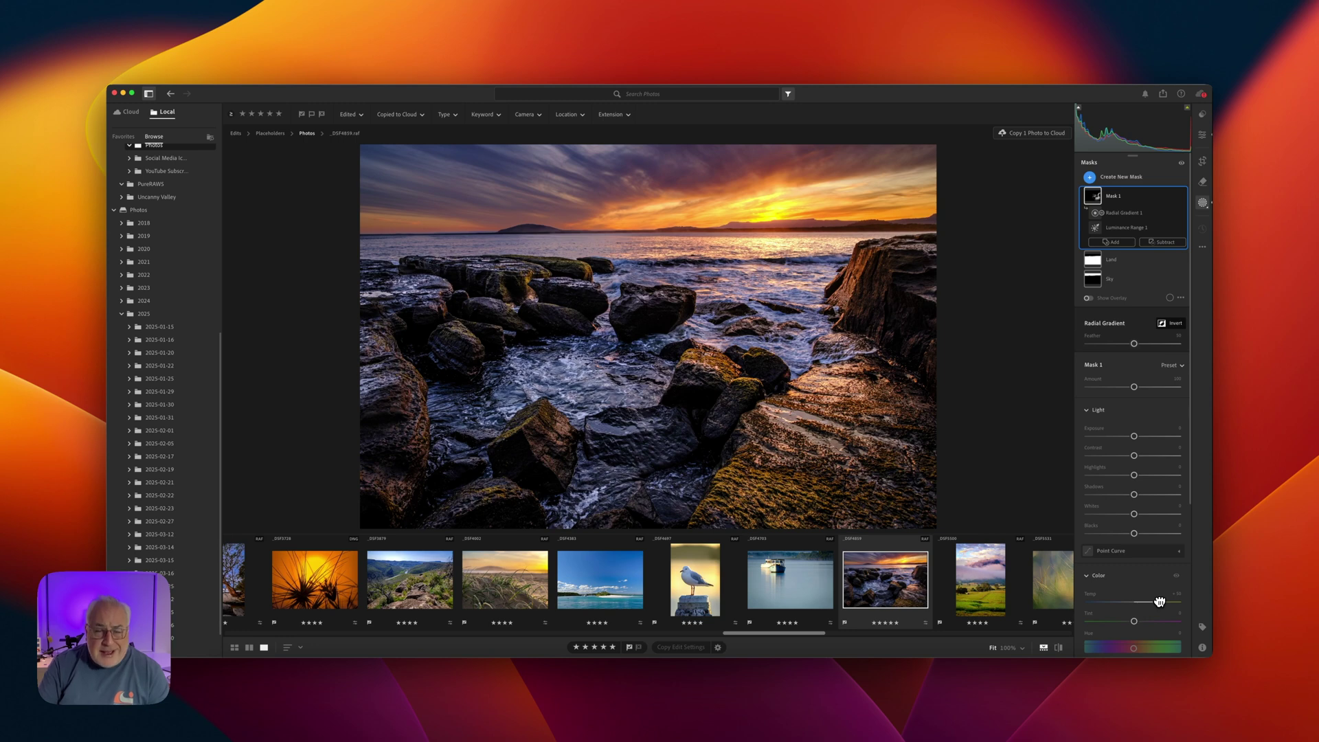
pyautogui.moveTo(1159, 601); pyautogui.dragTo(1154, 602)
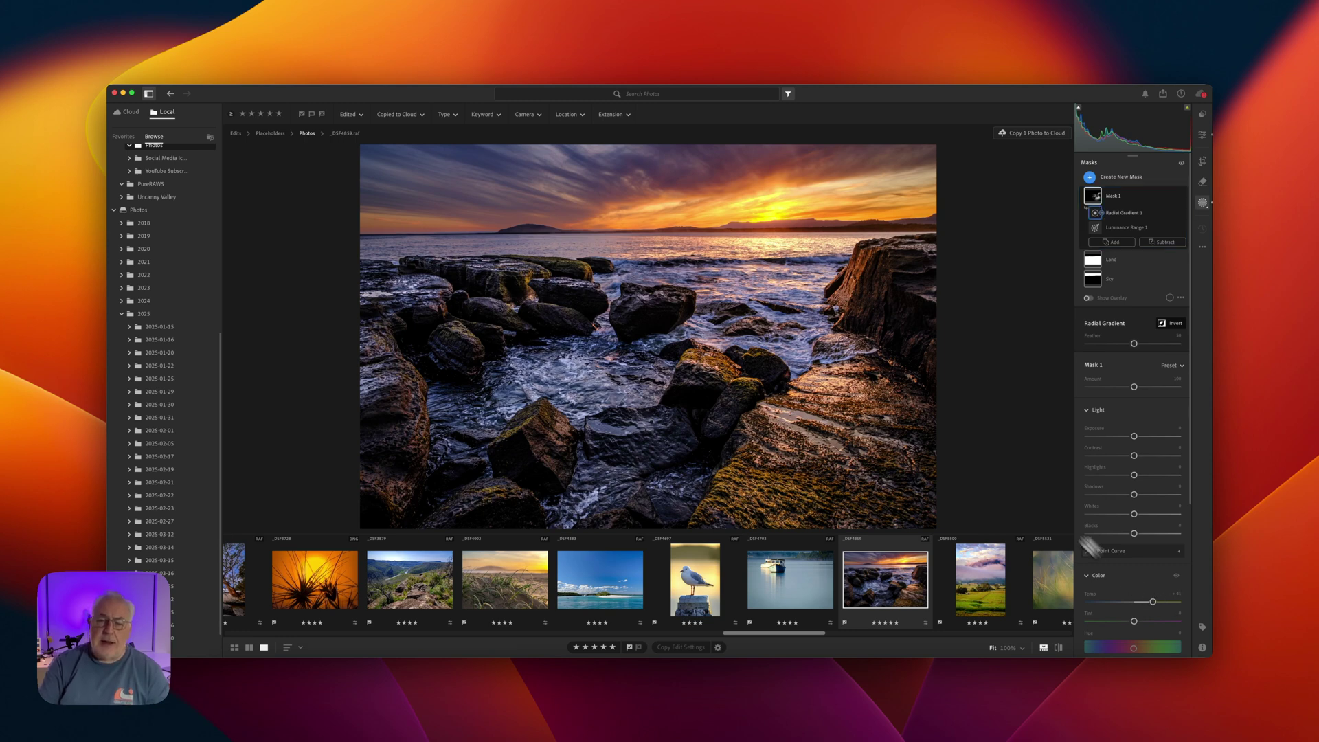